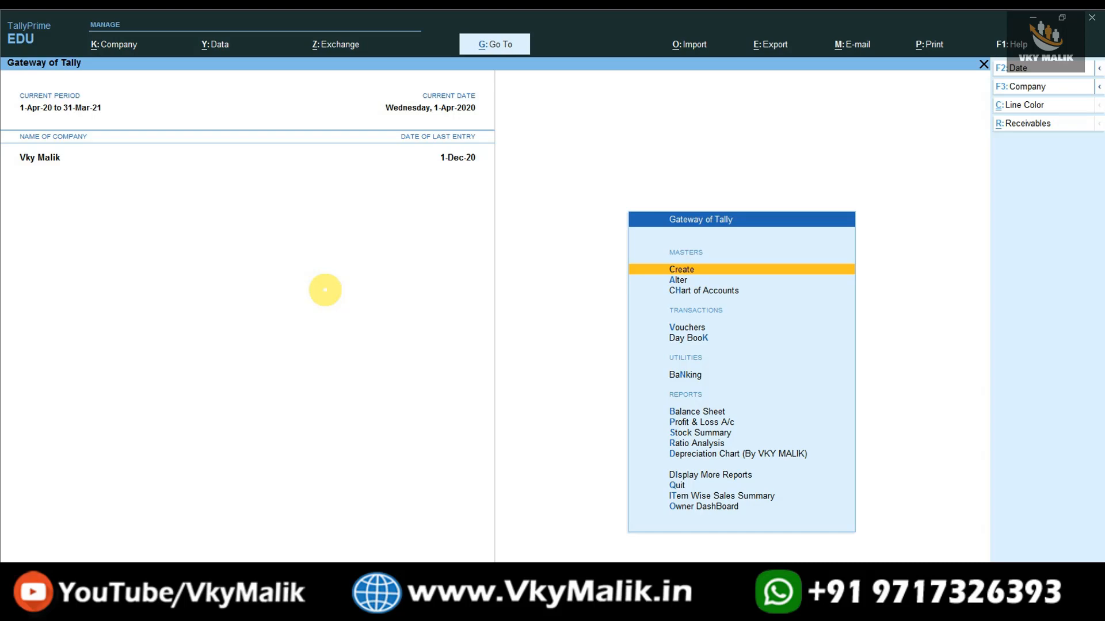
Step: Open voucher entry for the company and start a new Sales voucher
key("Down")
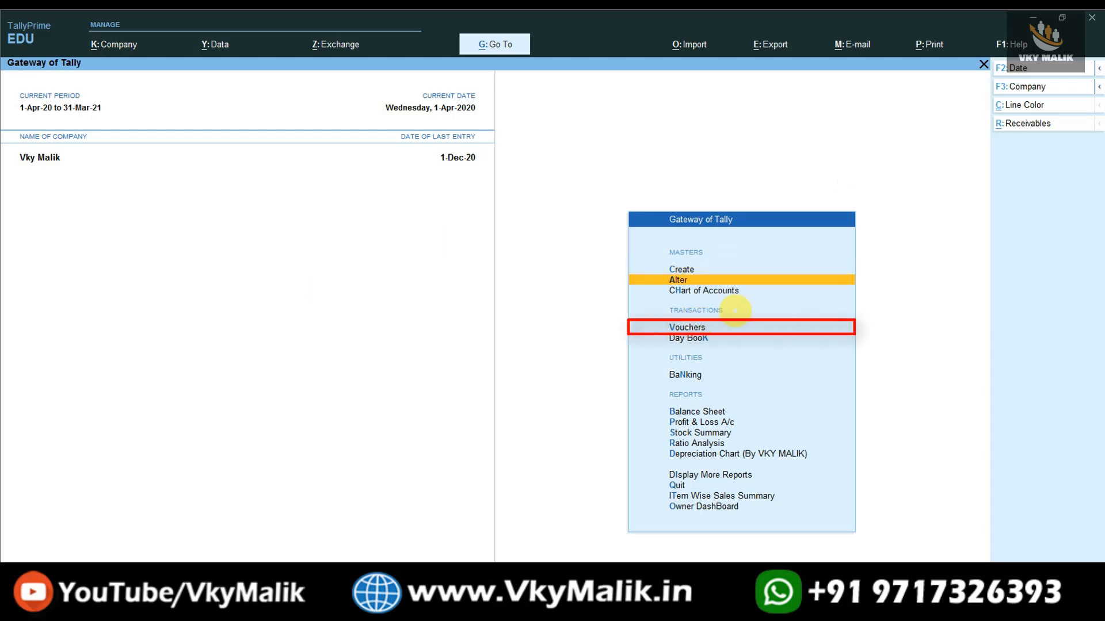
key("Down")
key("Down")
key("Down")
key("Up")
key("Return")
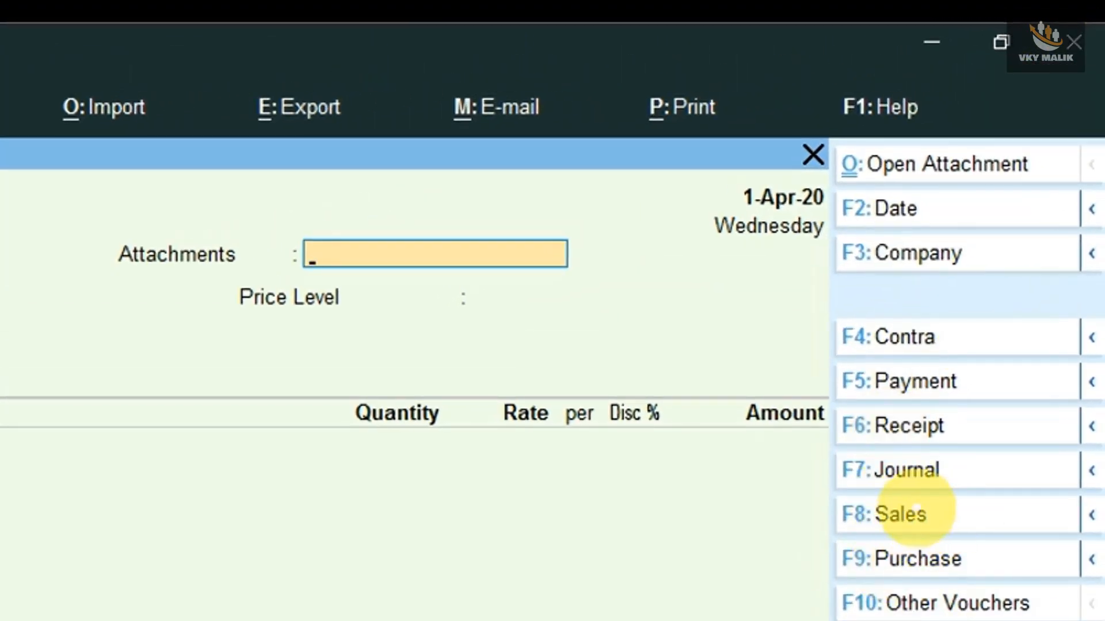
left_click(892, 509)
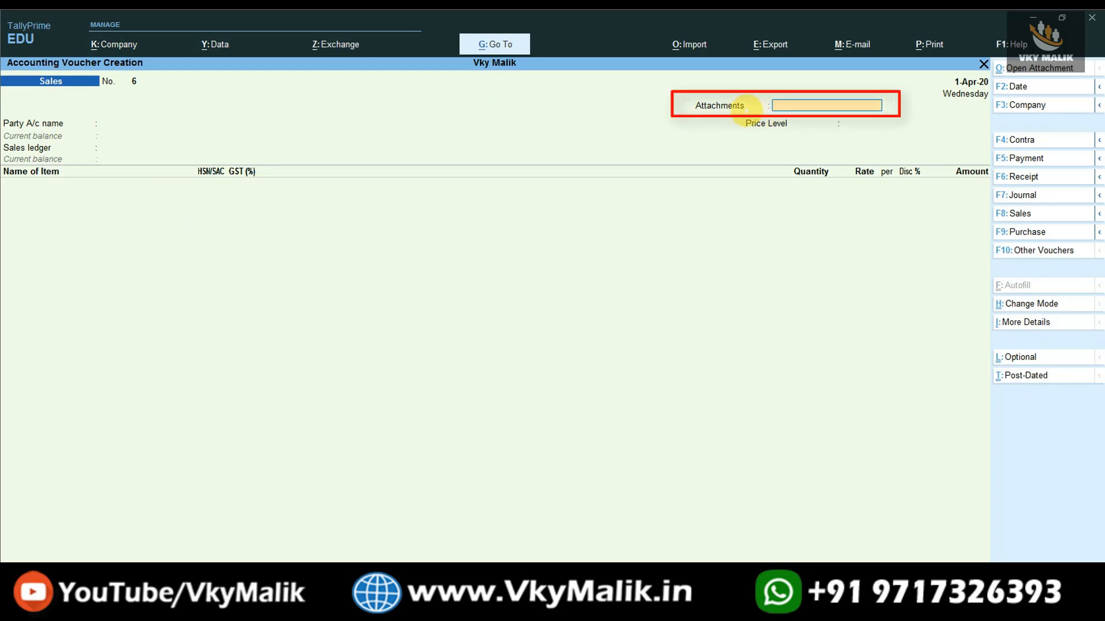
Step: Leave the attachment blank, choose Subham Traders (Customer) as the party account, and accept its dispatch and party details
key("Return")
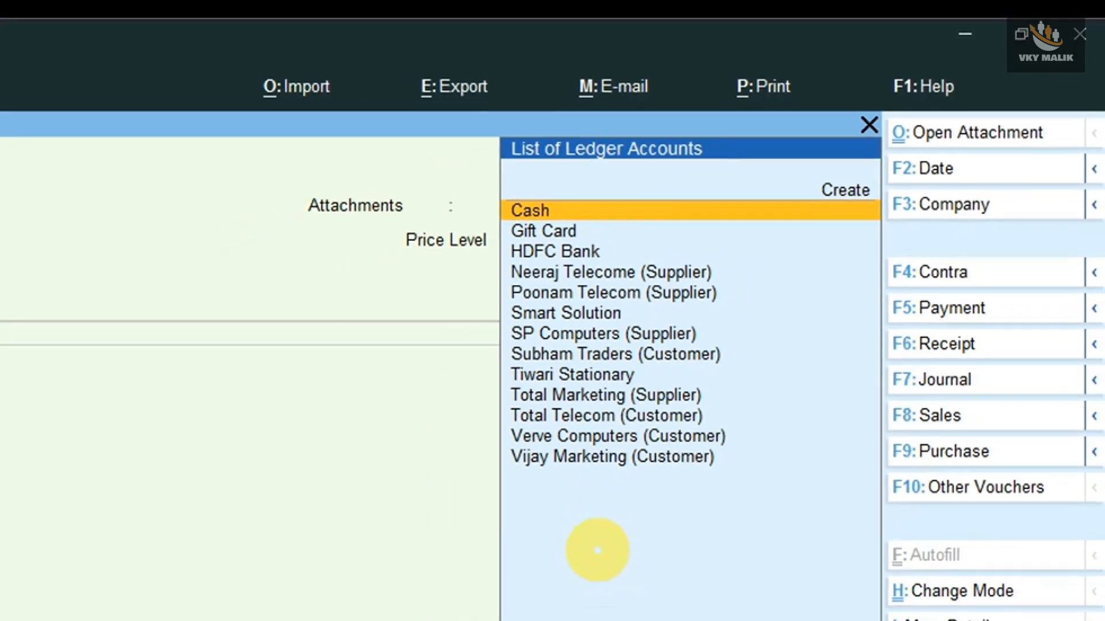
type("Su")
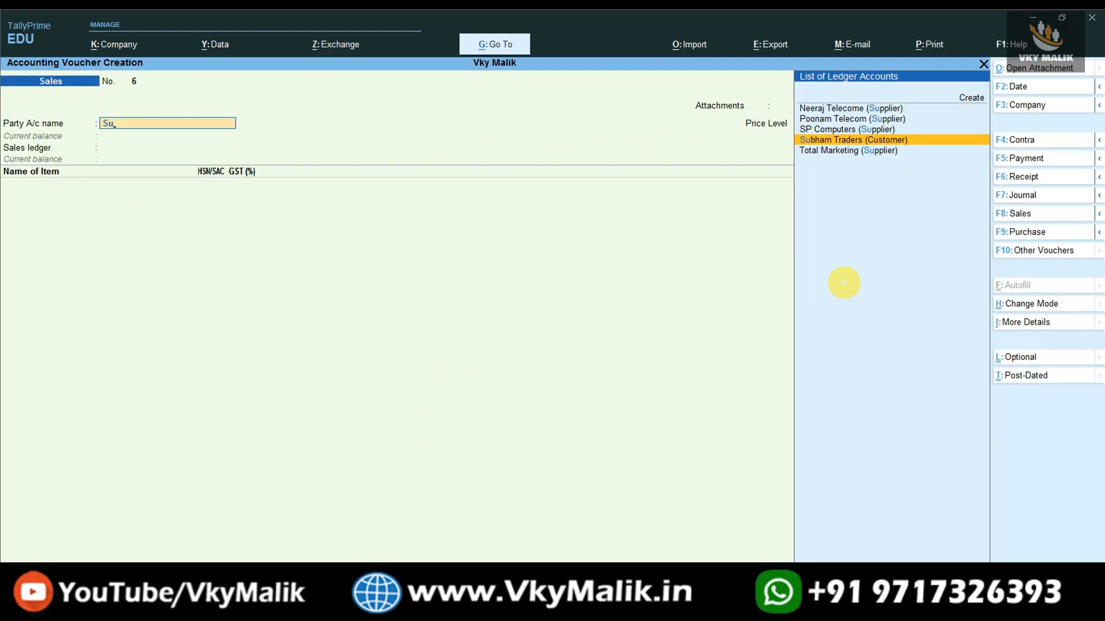
key("Return")
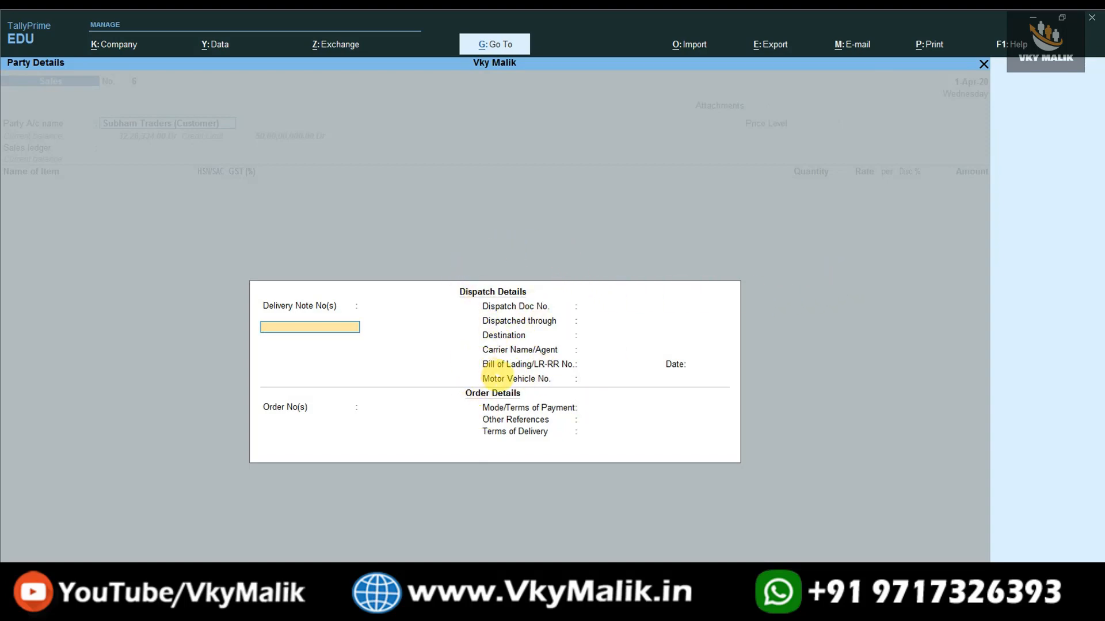
key("Escape")
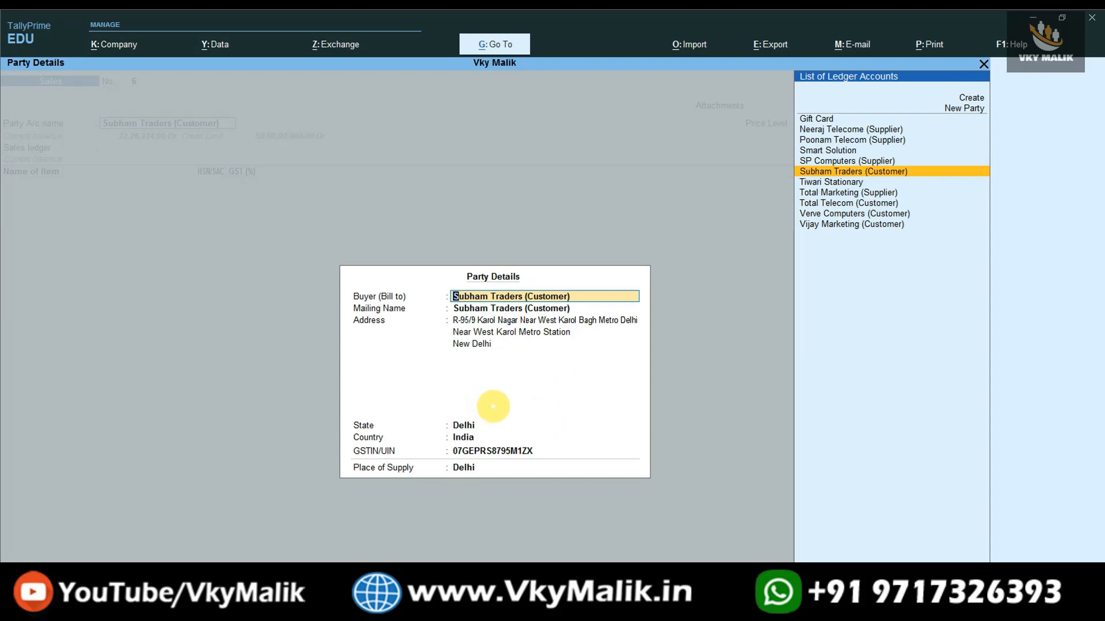
key("ctrl+a")
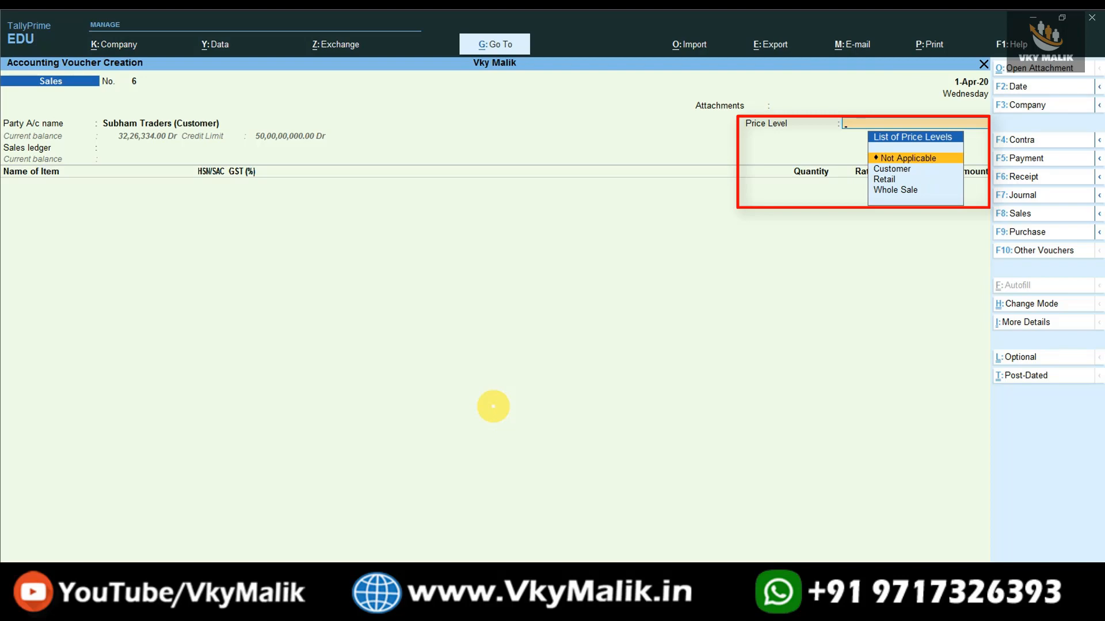
Step: Keep the price level as Not Applicable and choose Sales as the sales ledger
key("Return")
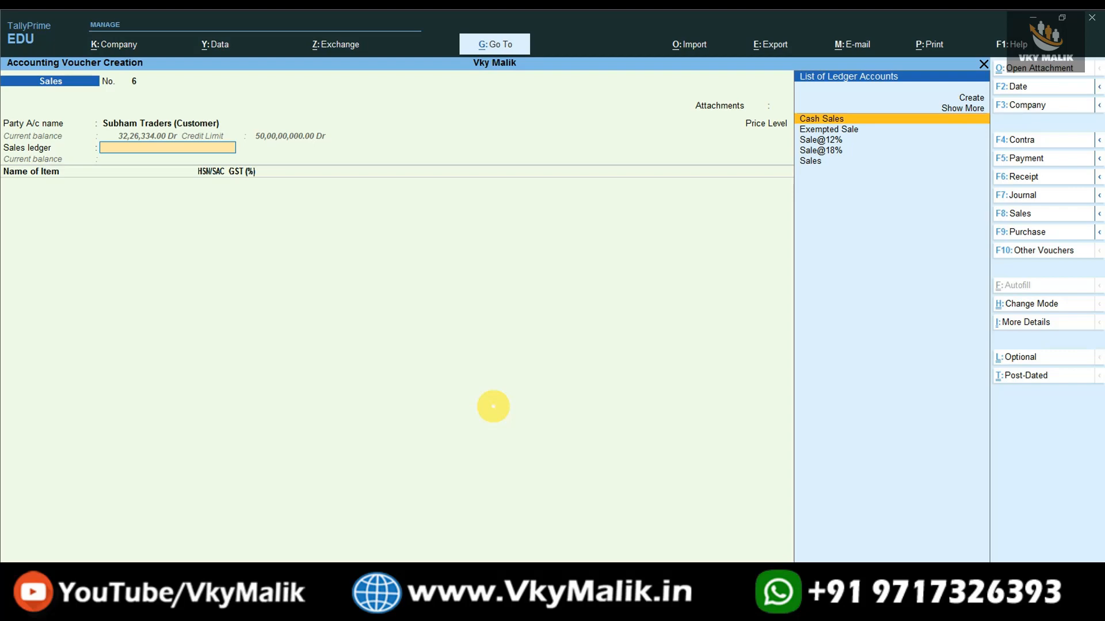
key("Down")
key("Down")
key("Down")
key("Down")
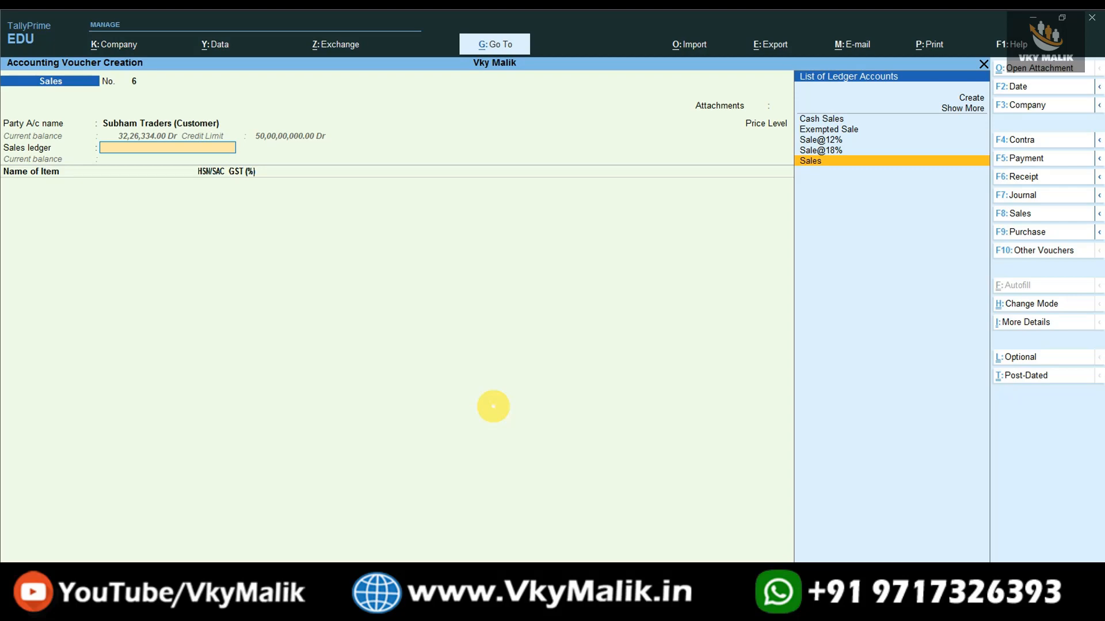
key("Return")
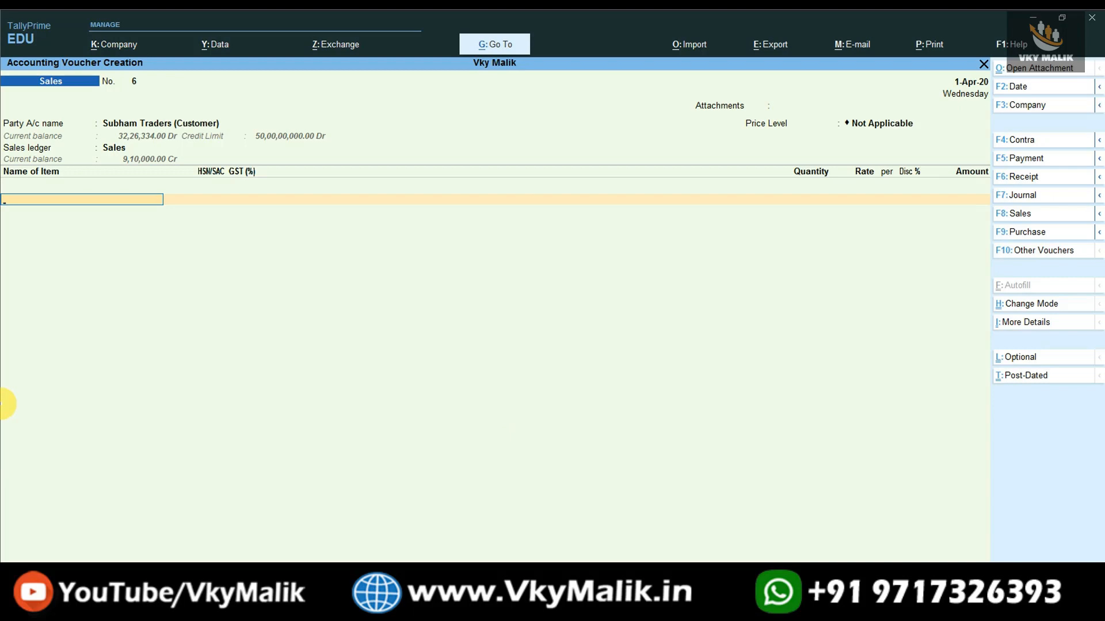
Step: Add the stock item Redmi Note 8 with order number Not Applicable, quantity 10 PCS and rate 15,000.00
key("space")
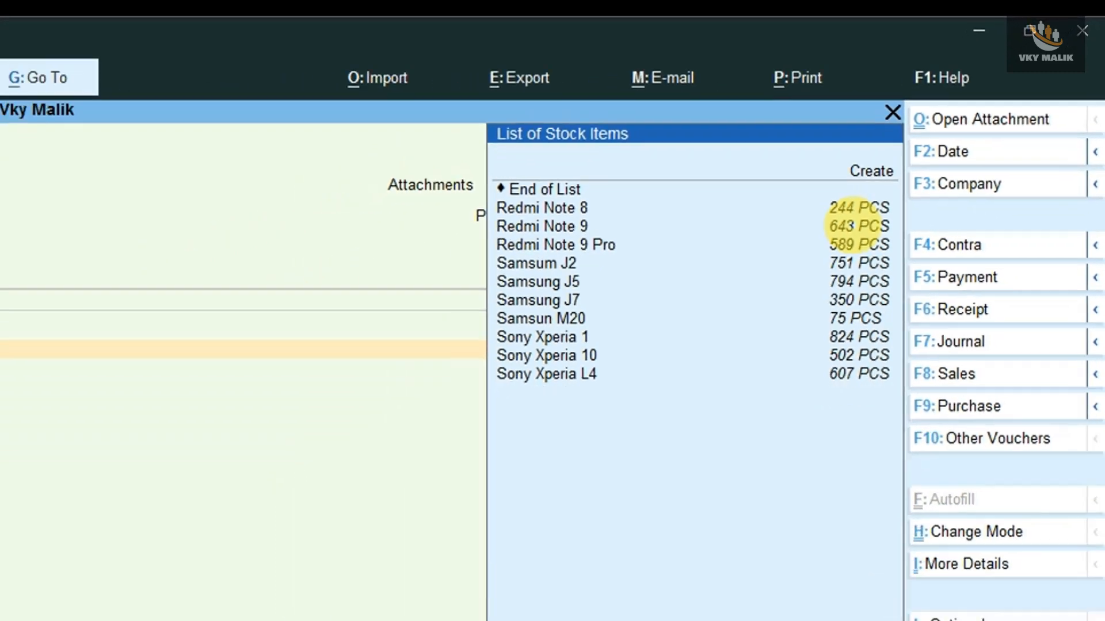
key("Down")
key("Down")
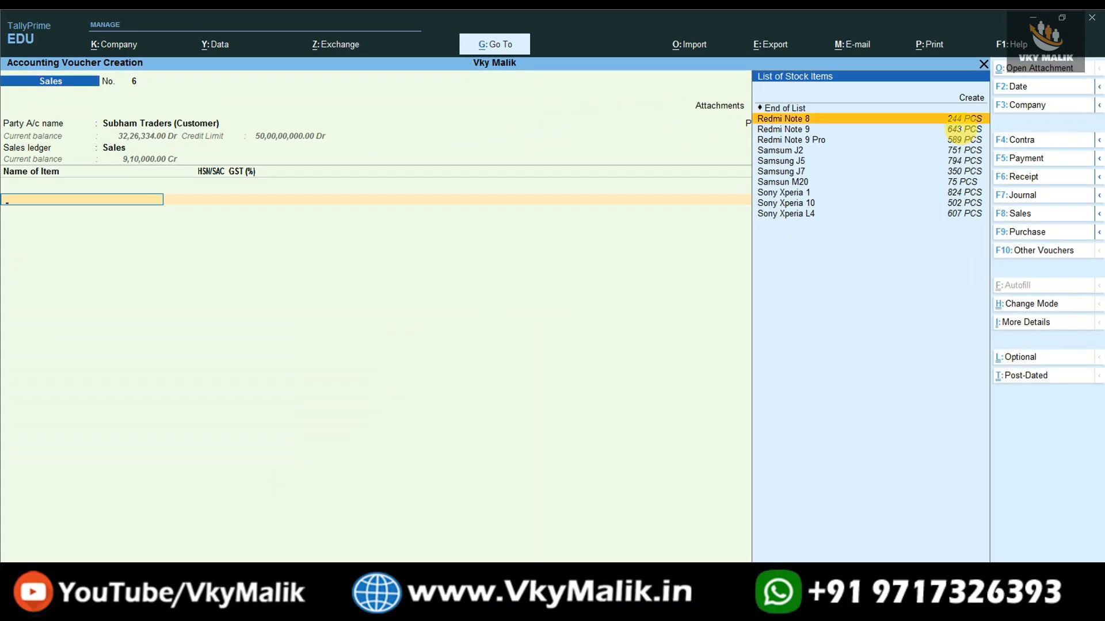
key("Return")
key("Return")
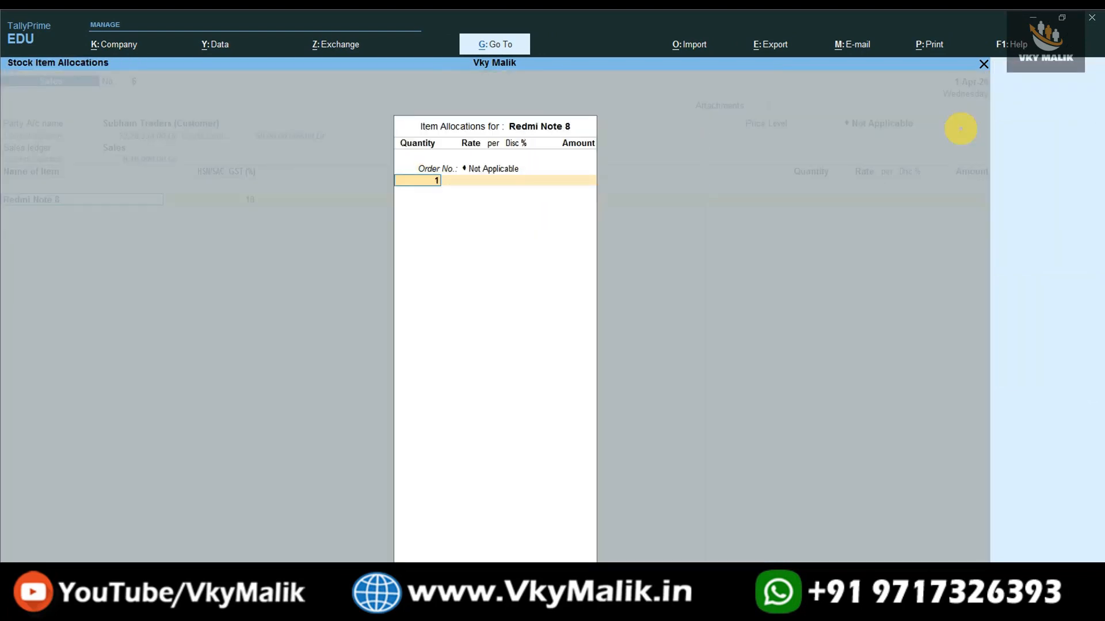
key("Return")
key("Return")
key("Return")
key("Return")
key("Return")
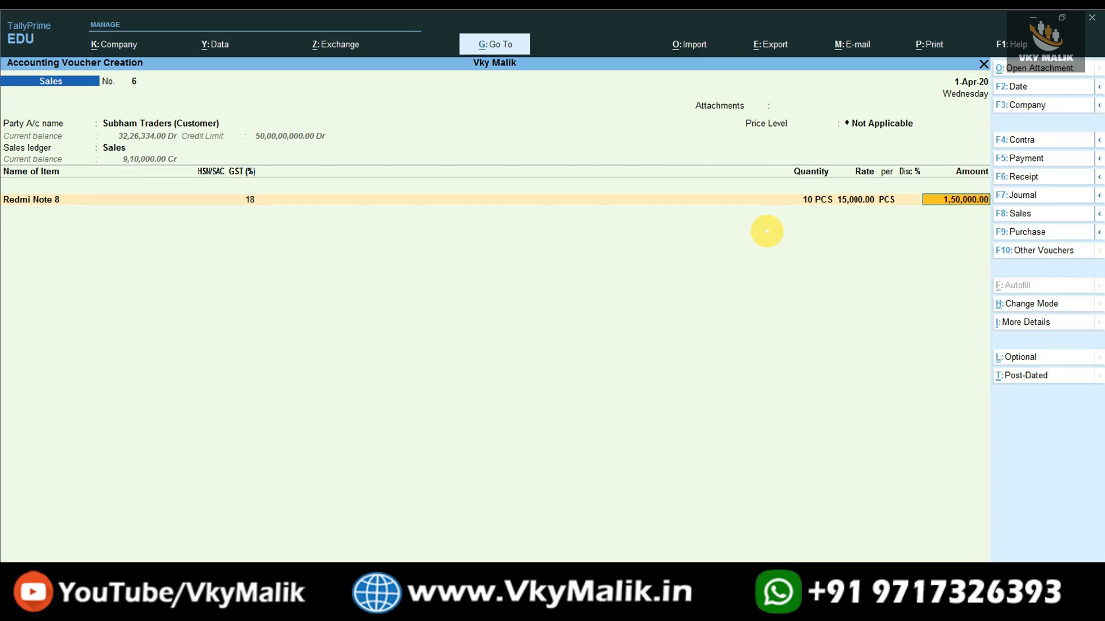
Step: Return to the Redmi Note 8 item line and view that item's sales history
key("Up")
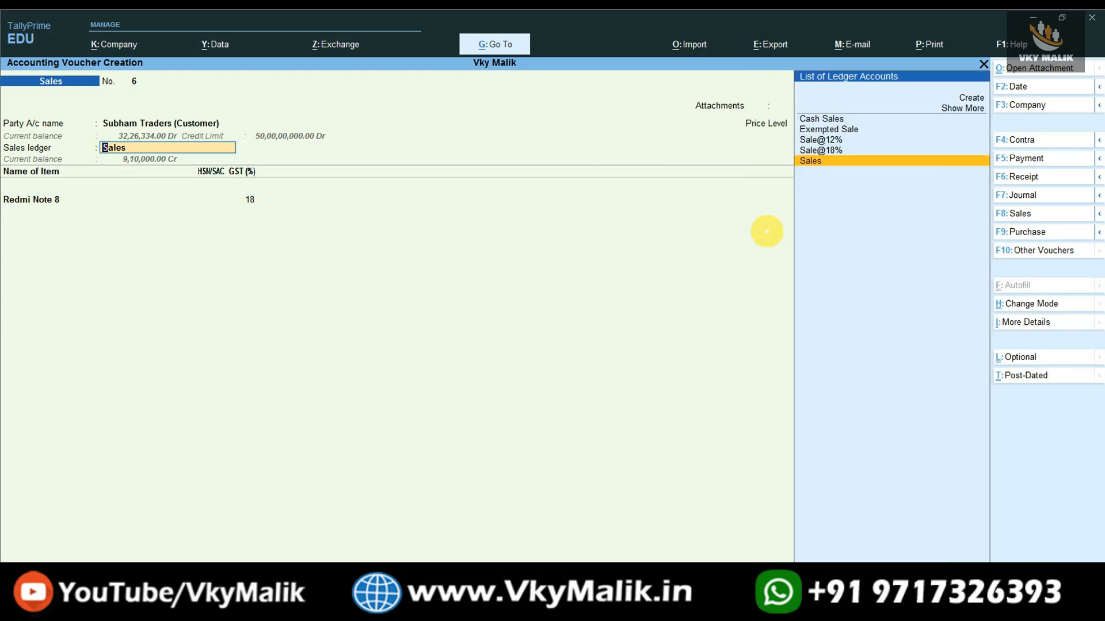
key("Return")
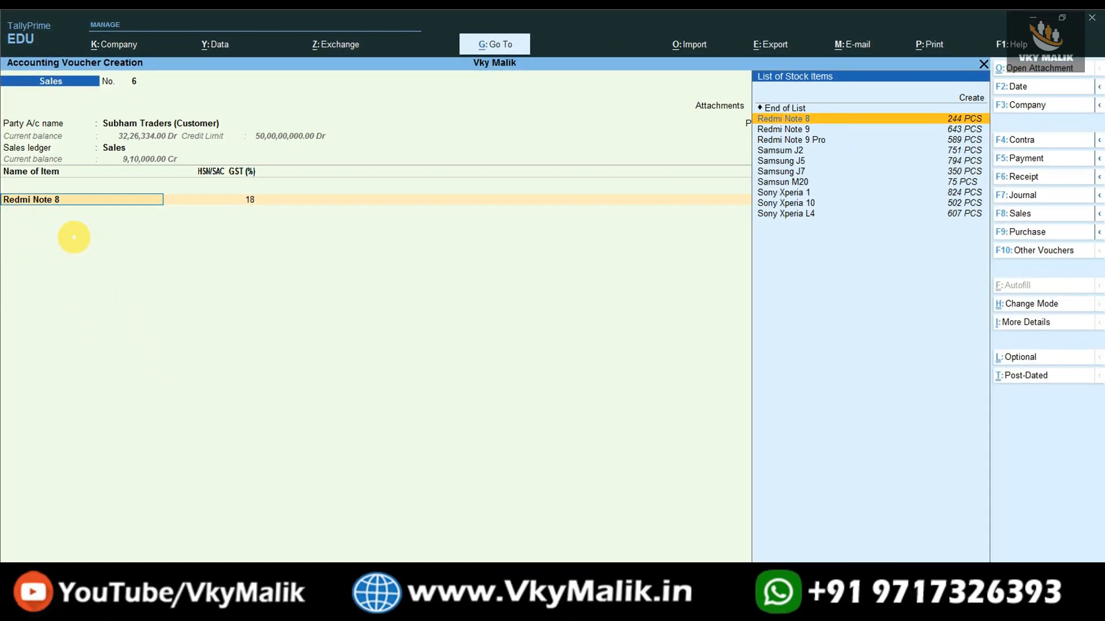
key("ctrl+alt+h")
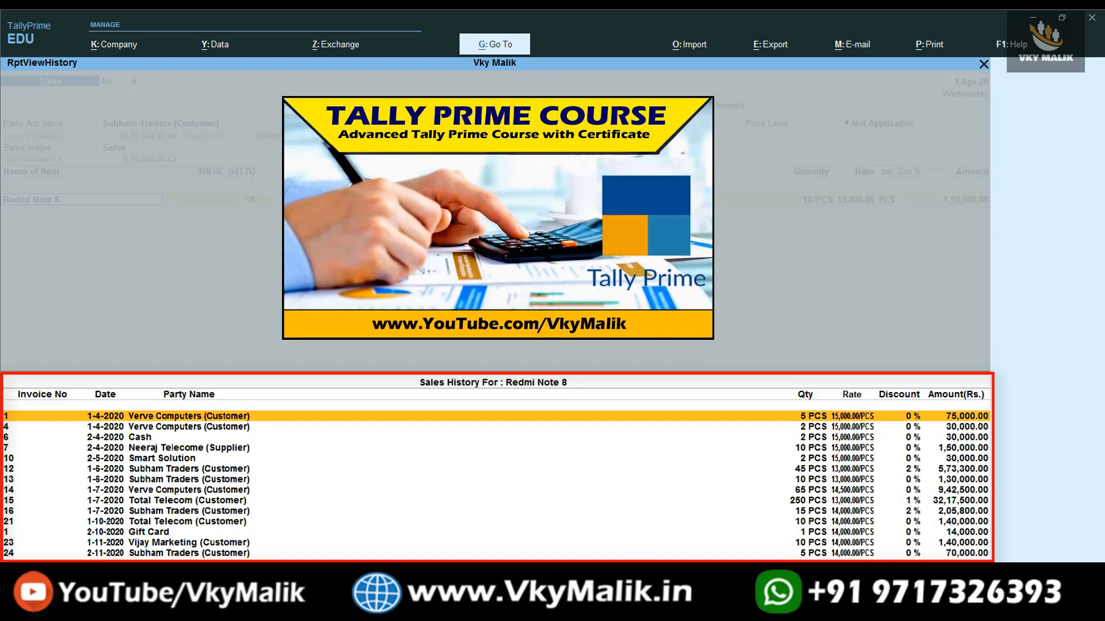
key("Escape")
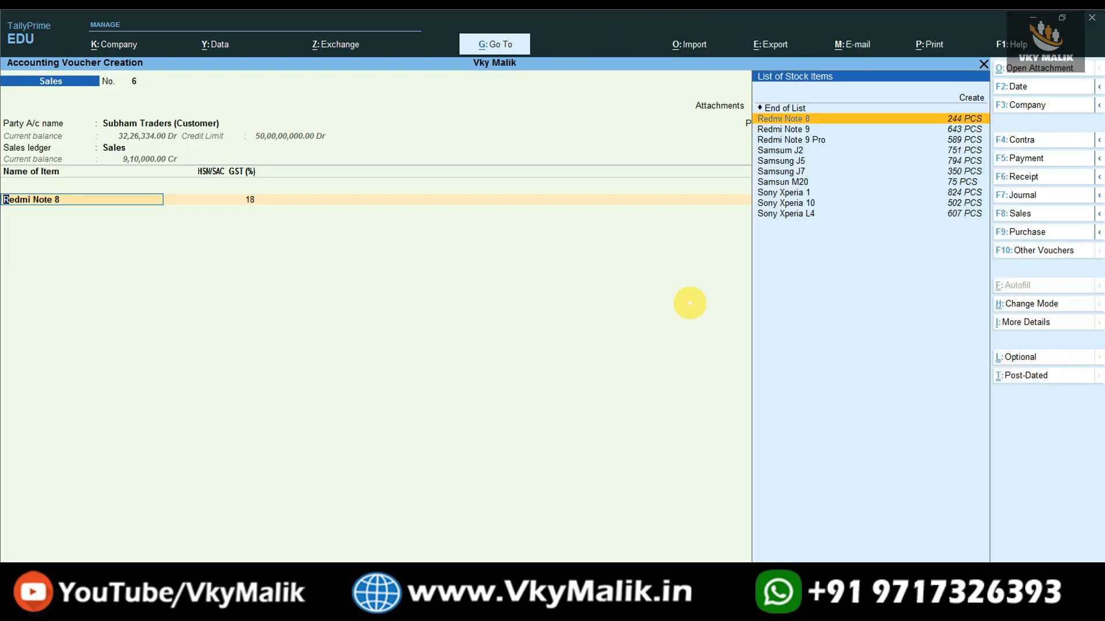
Step: Accept the Redmi Note 8 allocation with its existing values and move on to a new item line
key("Return")
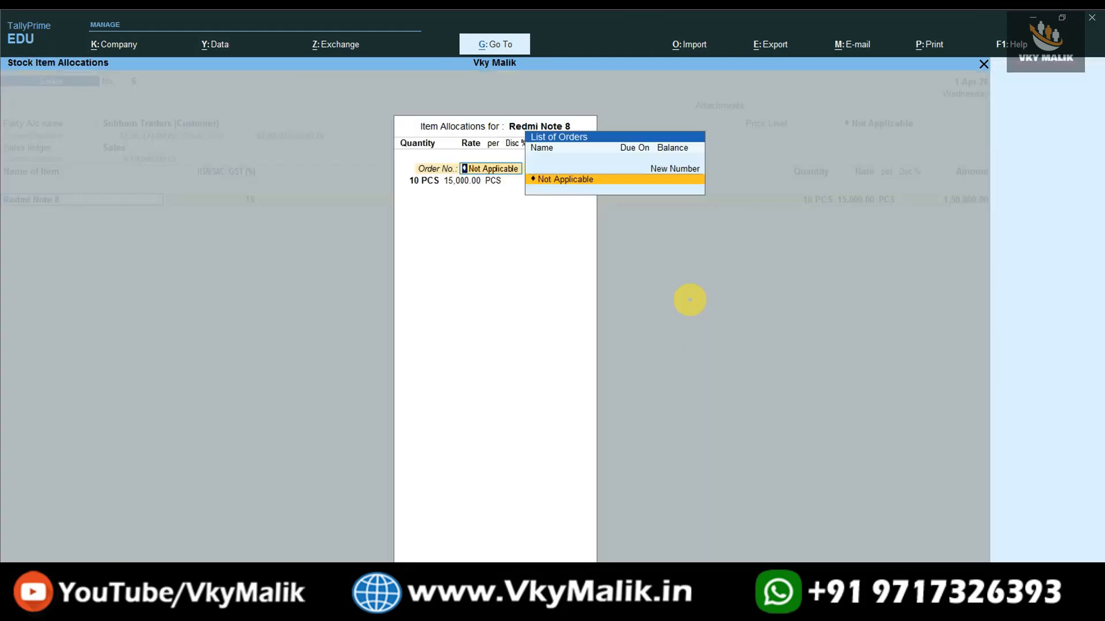
key("Return")
key("Return")
key("Return")
key("Return")
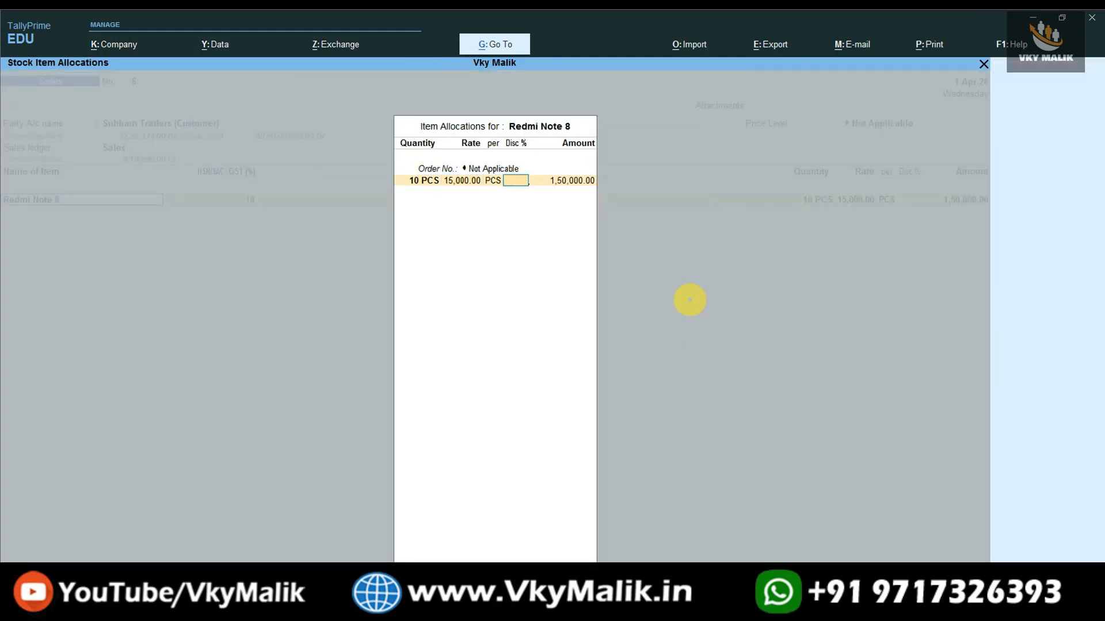
key("Return")
key("Return")
key("Return")
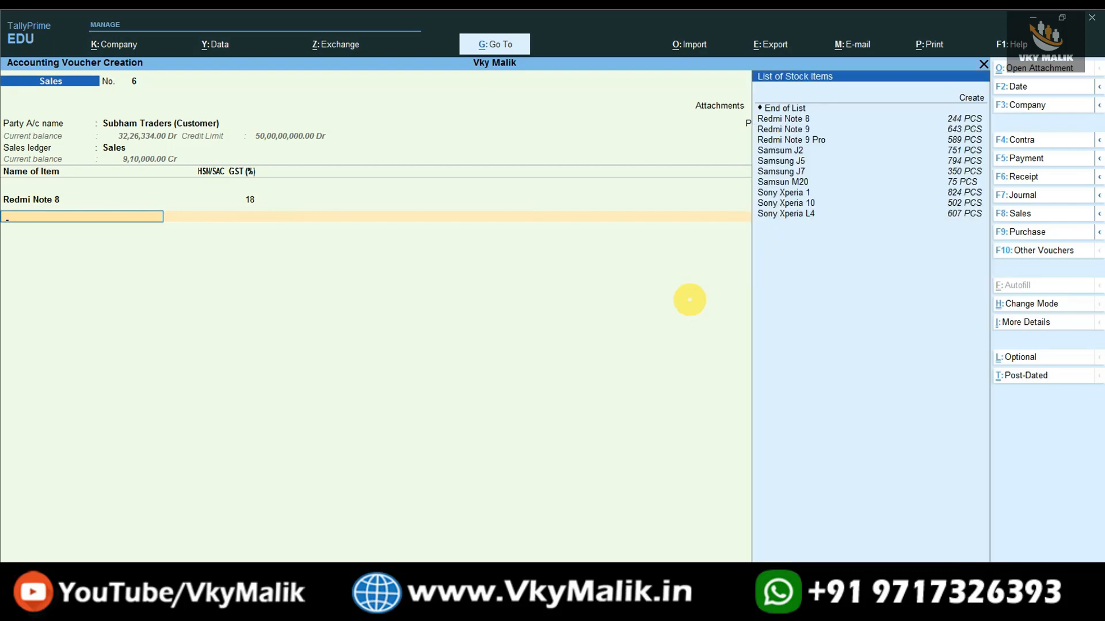
Step: Add the stock item Redmi Note 9 with order number Not Applicable, quantity 10 PCS and rate 20,000.00
key("Down")
key("Down")
key("Down")
key("Down")
key("Return")
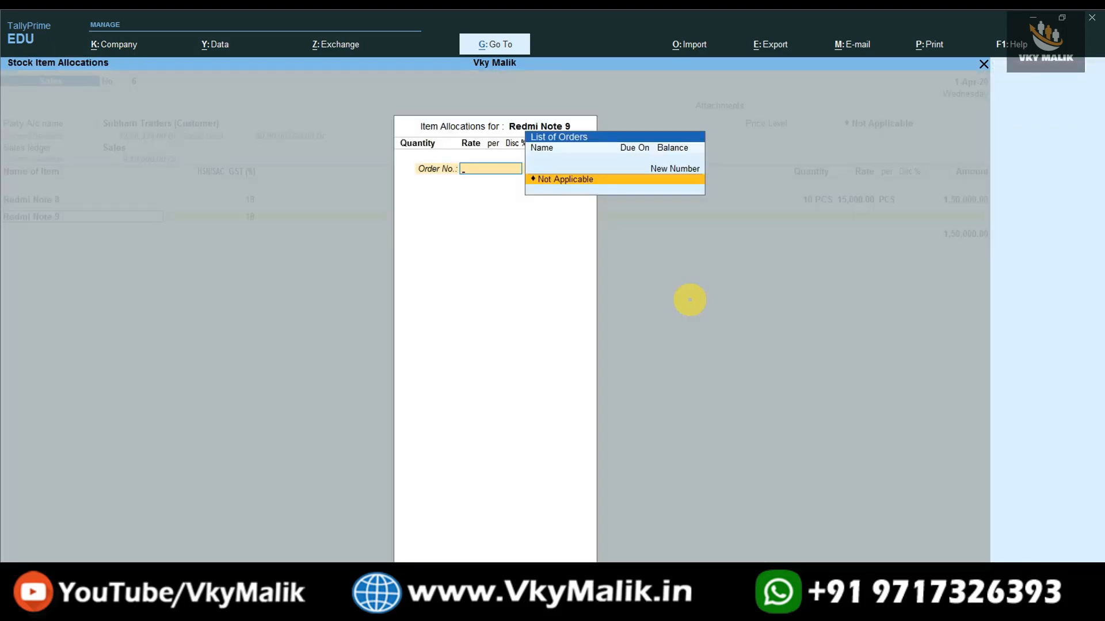
key("Return")
type("10")
key("Return")
key("Return")
key("Return")
key("Return")
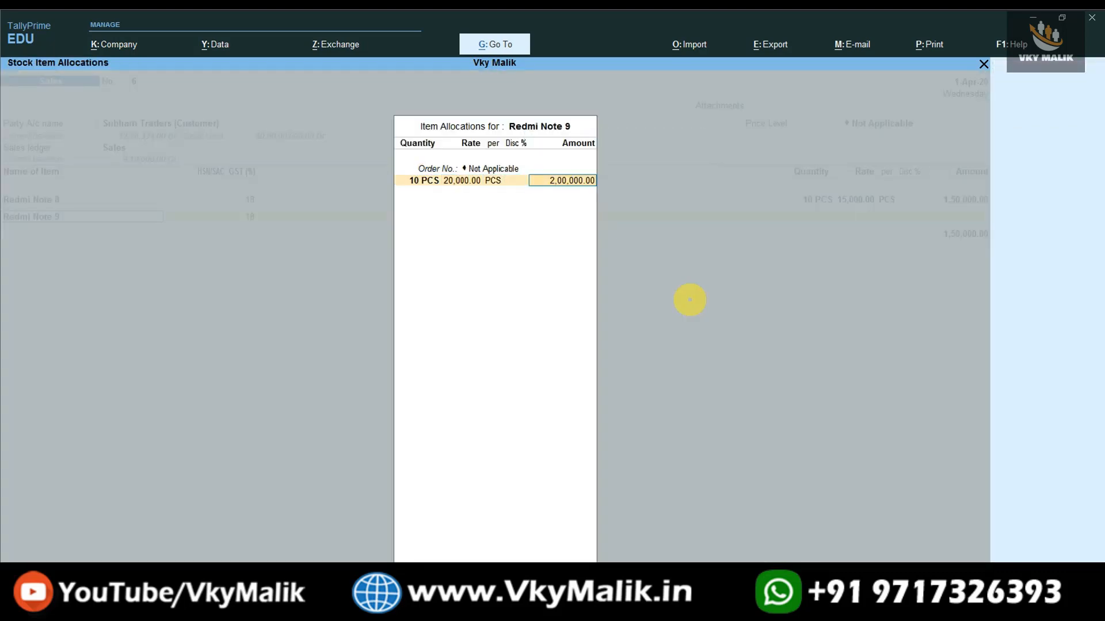
key("Return")
key("Return")
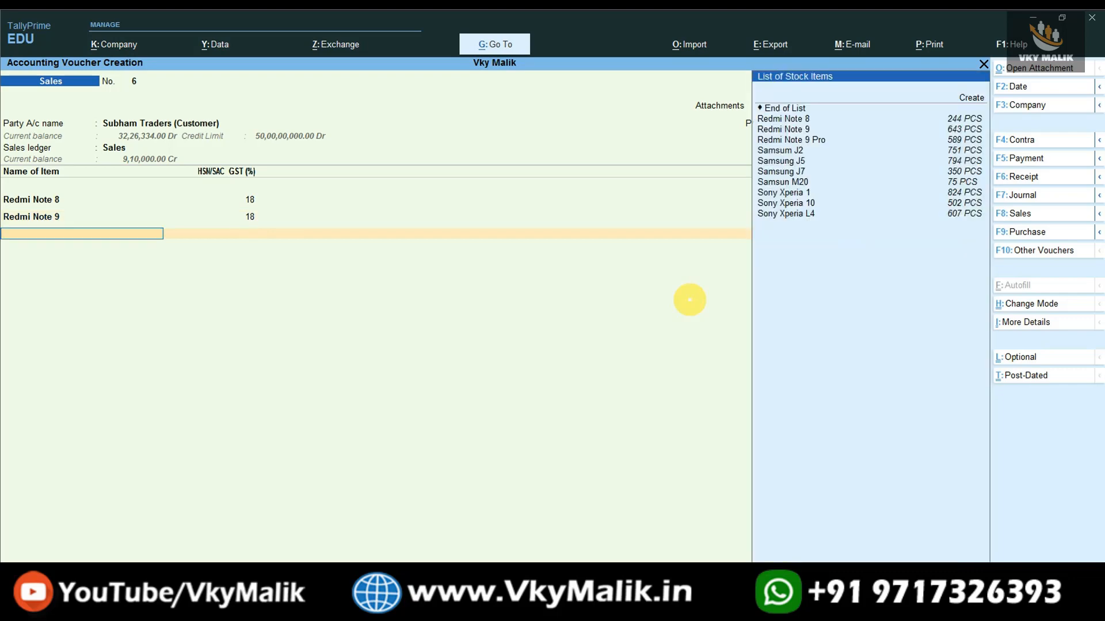
Step: Add the stock item Redmi Note 9 Pro with order number Not Applicable, quantity 10 PCS and rate 30,000.00
key("Down")
key("Down")
key("Down")
key("Return")
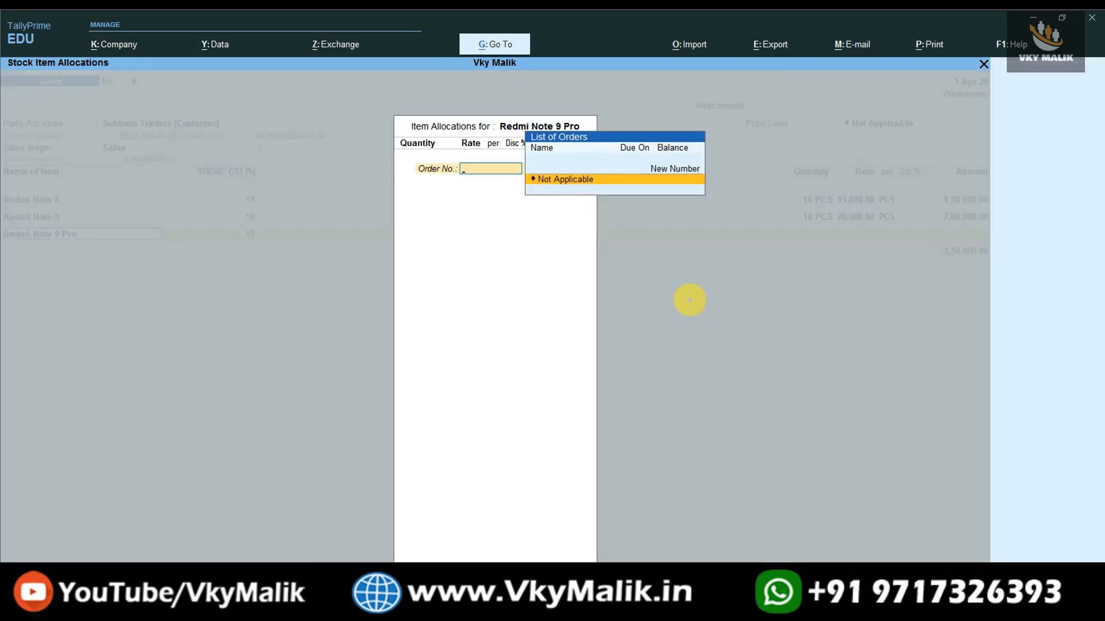
key("Return")
key("Return")
key("Return")
key("Return")
key("Return")
key("Return")
key("Return")
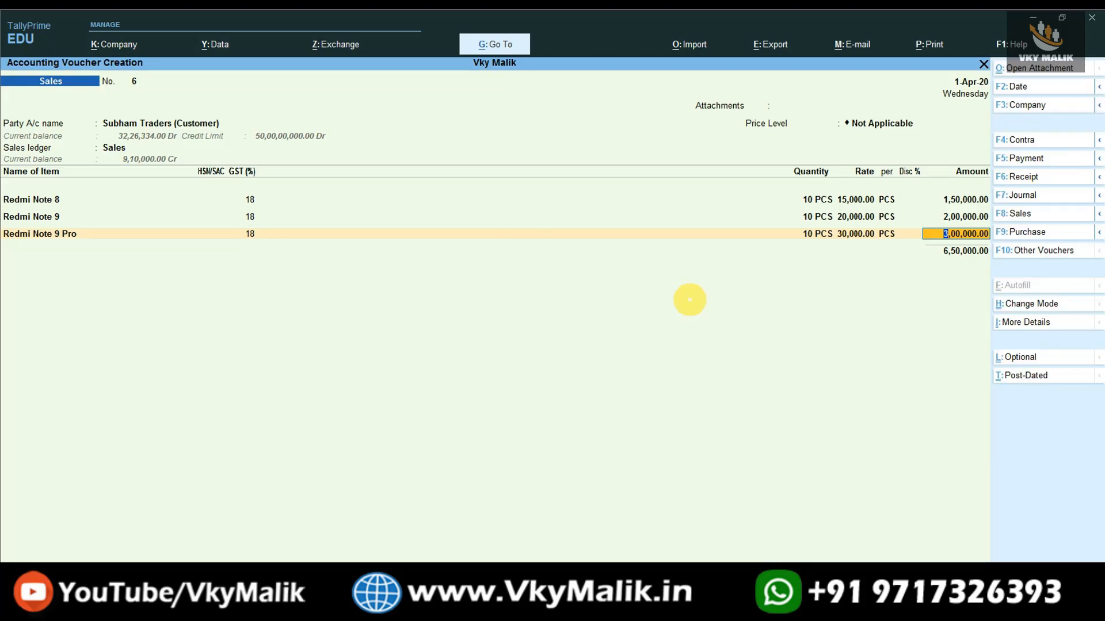
Step: Go back to the Redmi Note 9 Pro item name and view that item's sales history
key("BackSpace")
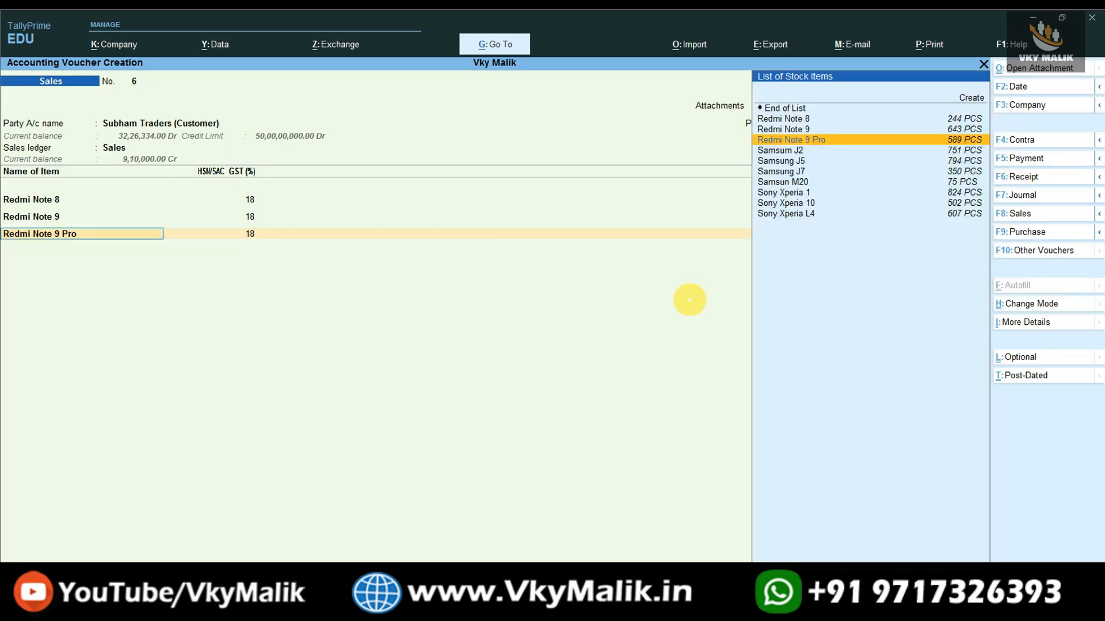
key("alt+s")
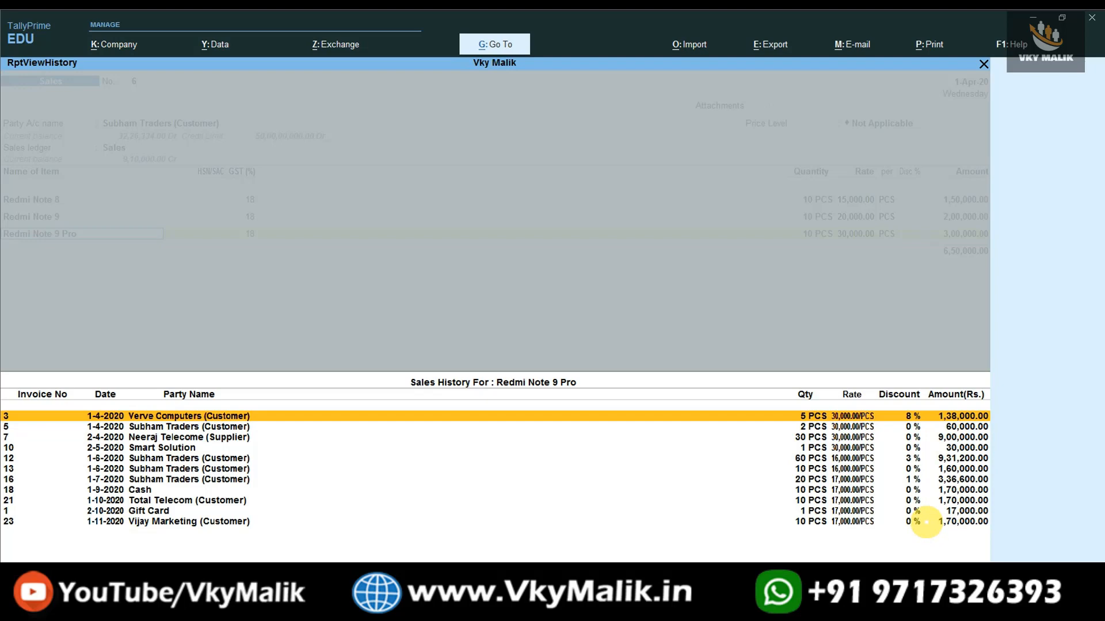
key("Escape")
Step: Accept the Redmi Note 9 Pro allocation with its existing values and end the item list to reach the additional ledger line
key("Return")
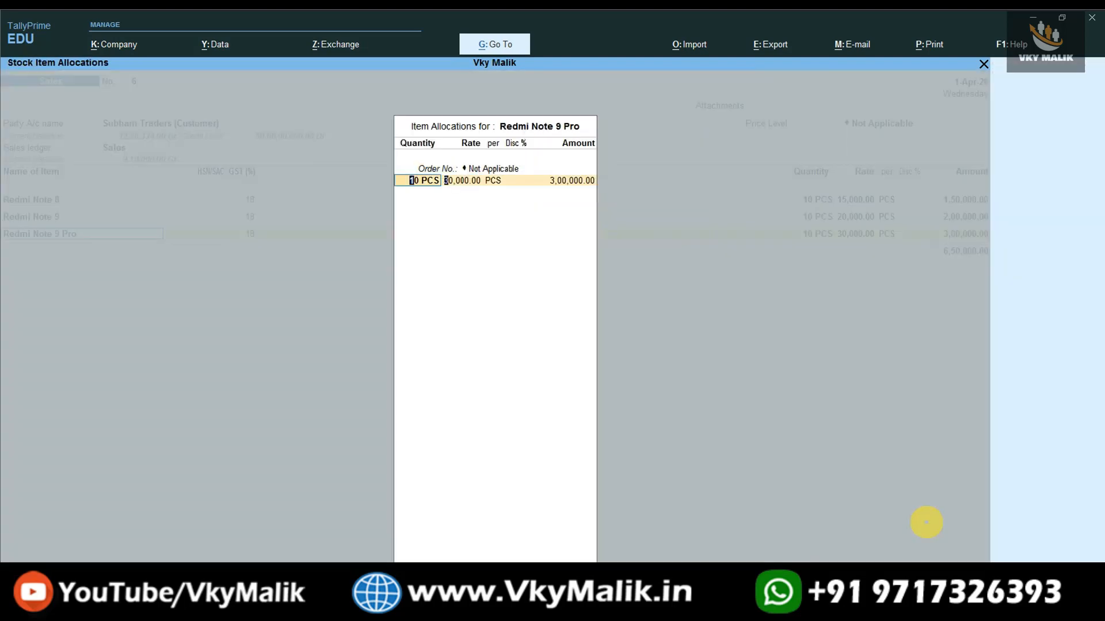
key("Return")
key("Return")
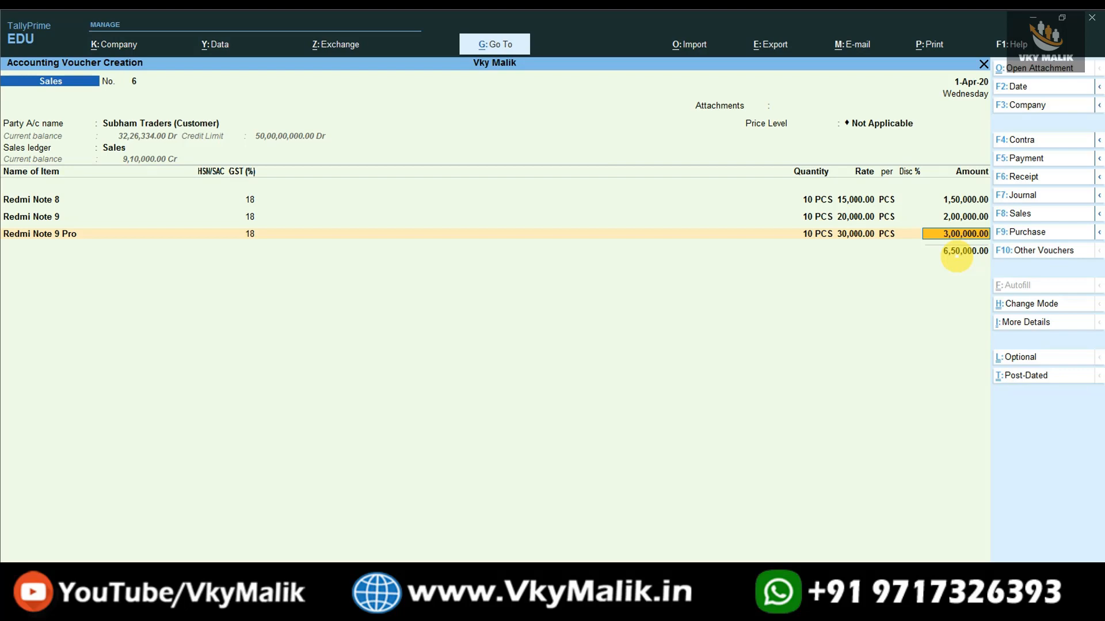
key("Return")
key("Return")
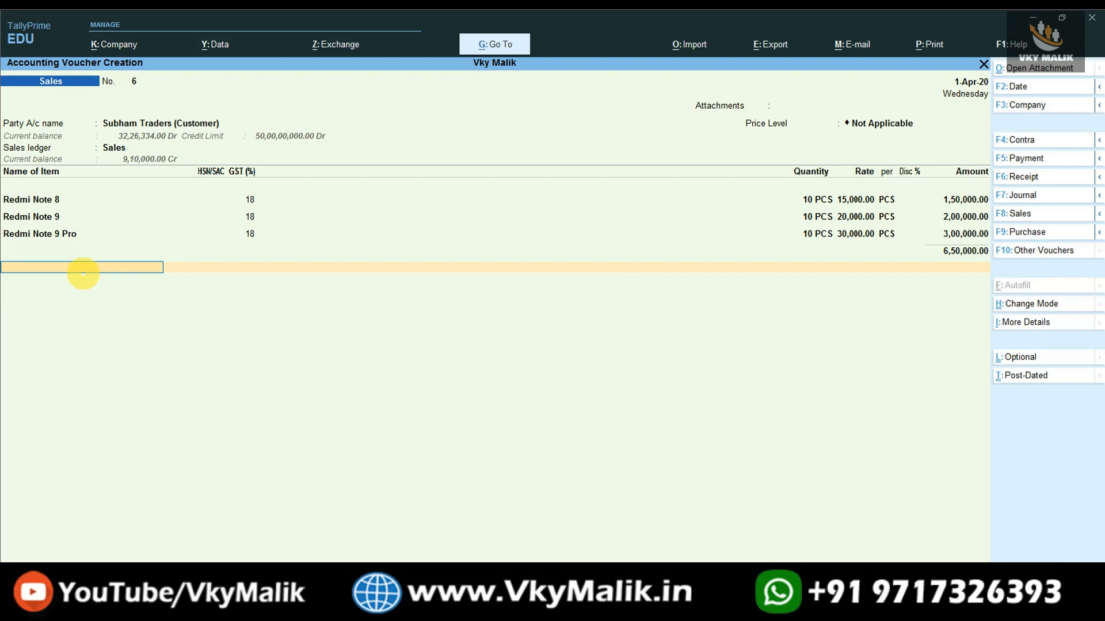
Step: Create a new ledger named Services under the Indirect Incomes group, leaving its alias blank
key("alt+c")
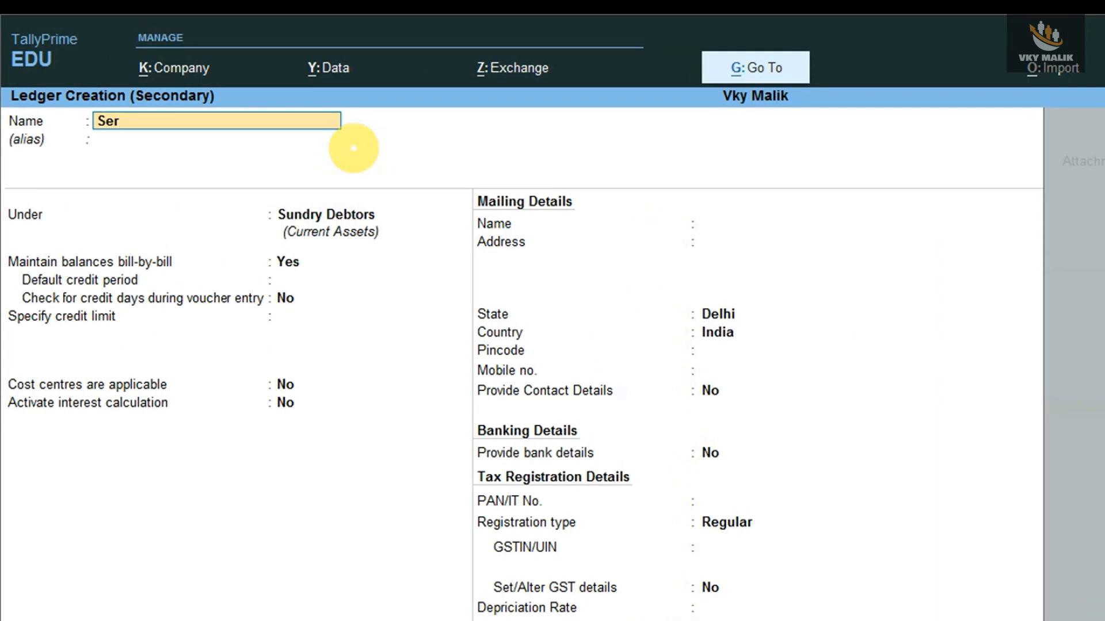
key("BackSpace")
key("BackSpace")
type("ervices")
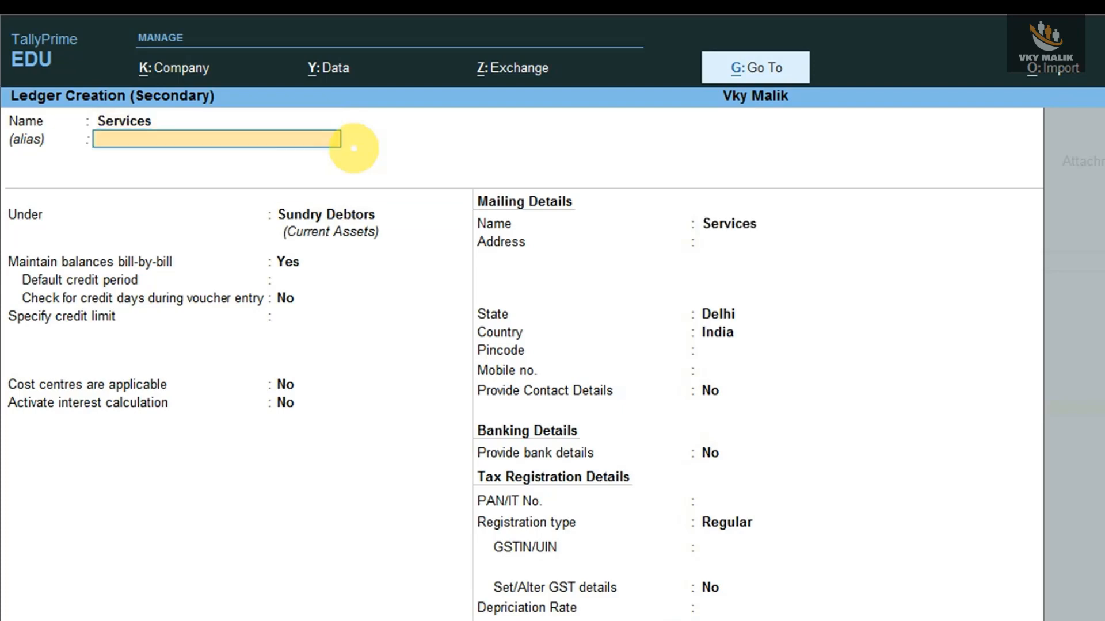
key("Return")
key("BackSpace")
type("I")
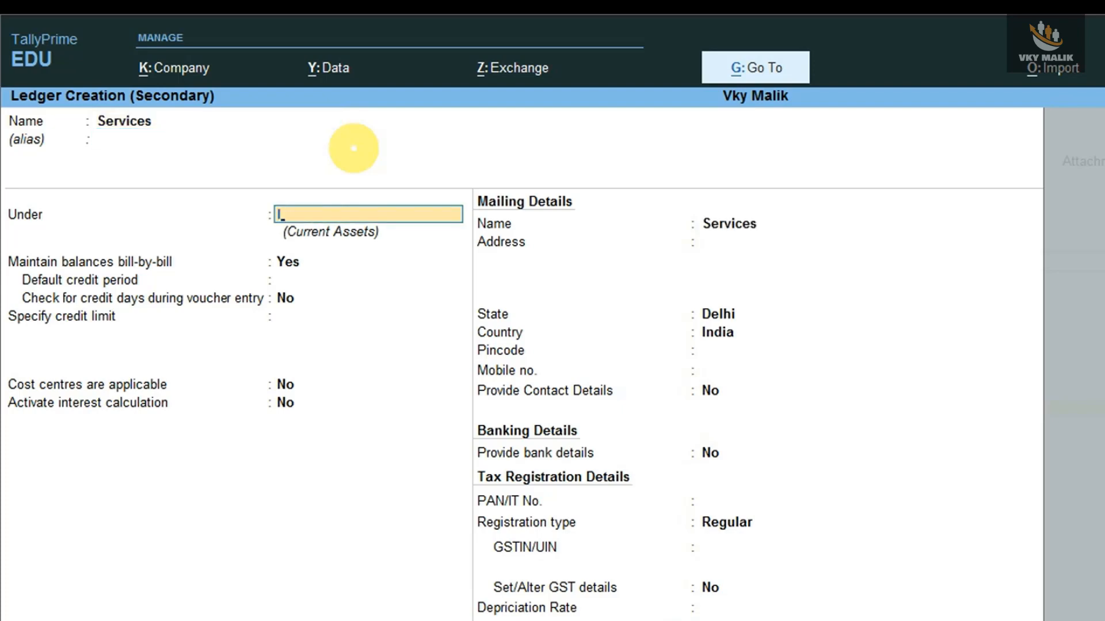
type("n")
type("d")
key("Return")
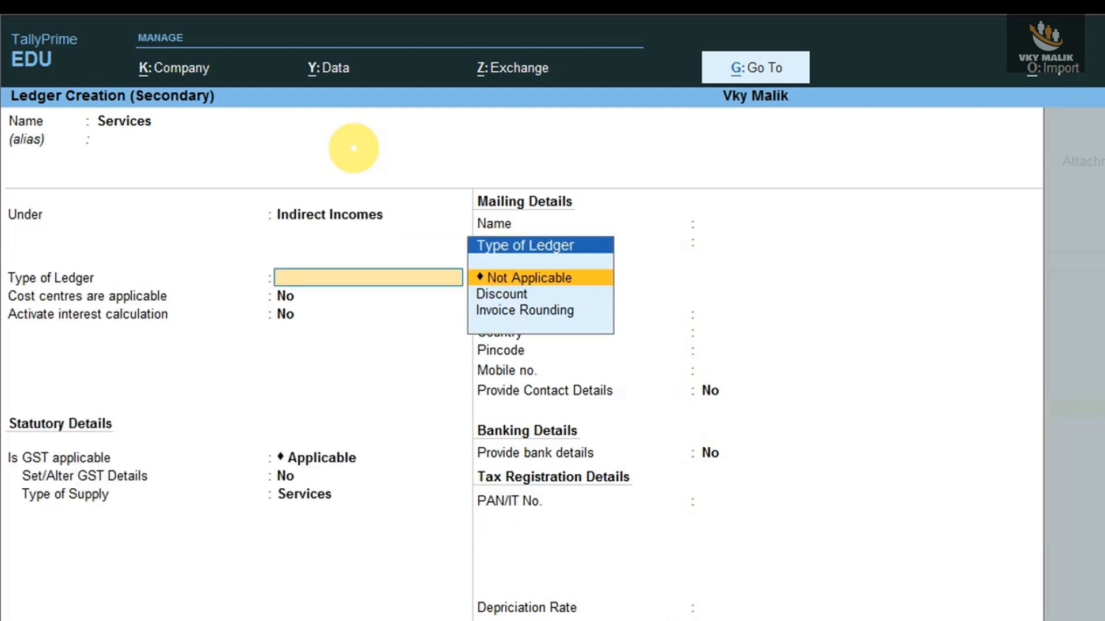
Step: Set the Services ledger's type to Not Applicable, cost centres and interest calculation to No, and GST to Applicable
key("Return")
key("Return")
key("Return")
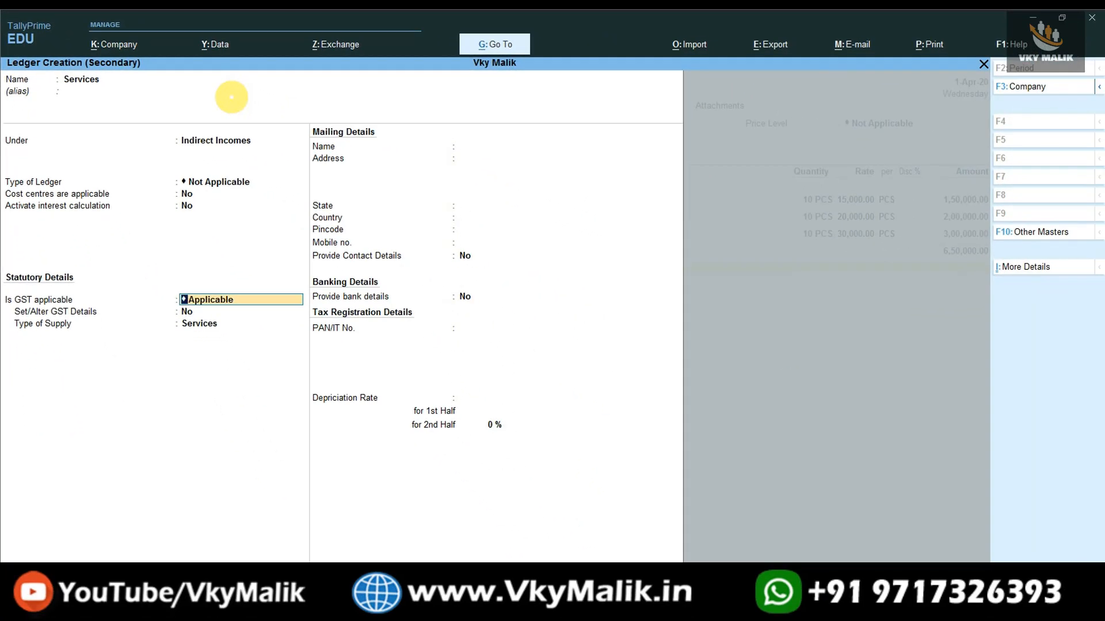
key("Return")
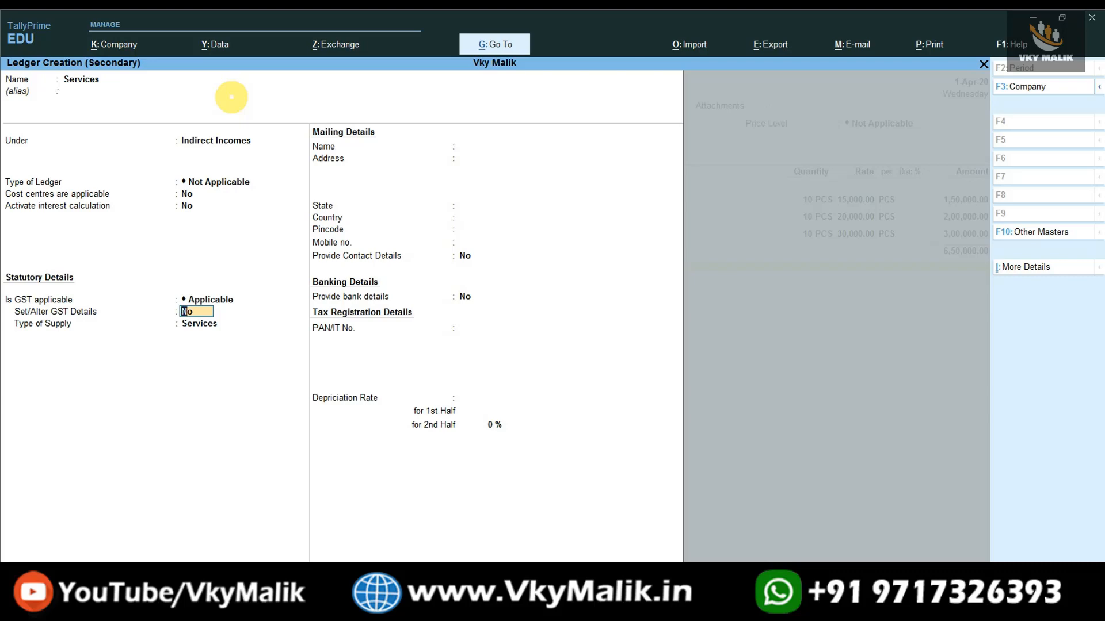
Step: Enable GST details for the Services ledger and enter the description Services and HSN/SAC 654656
key("y")
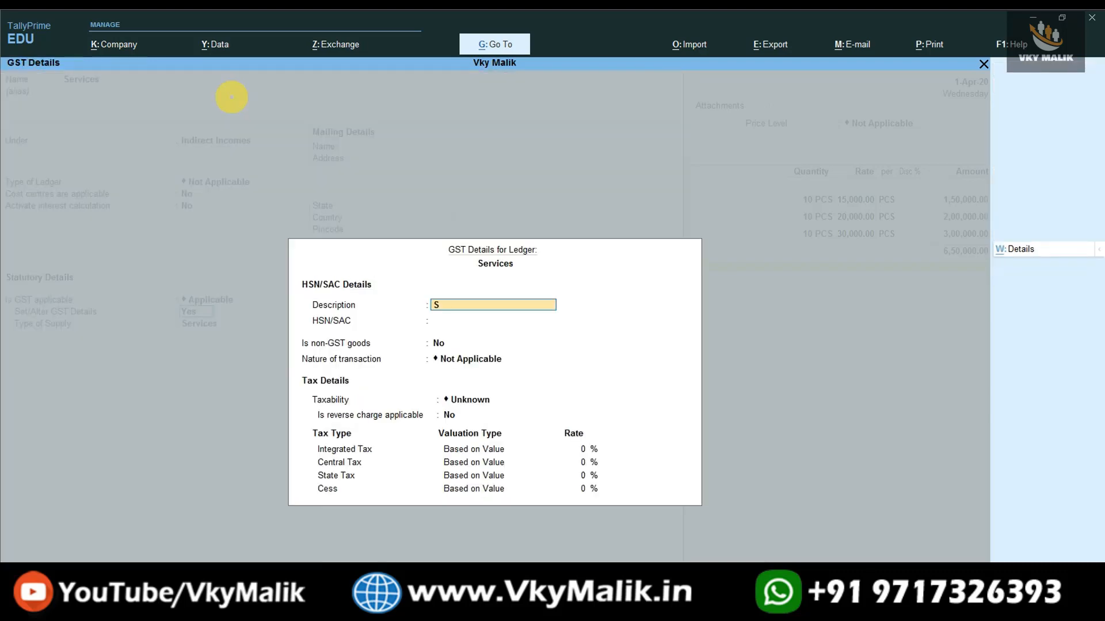
type("Services")
key("Return")
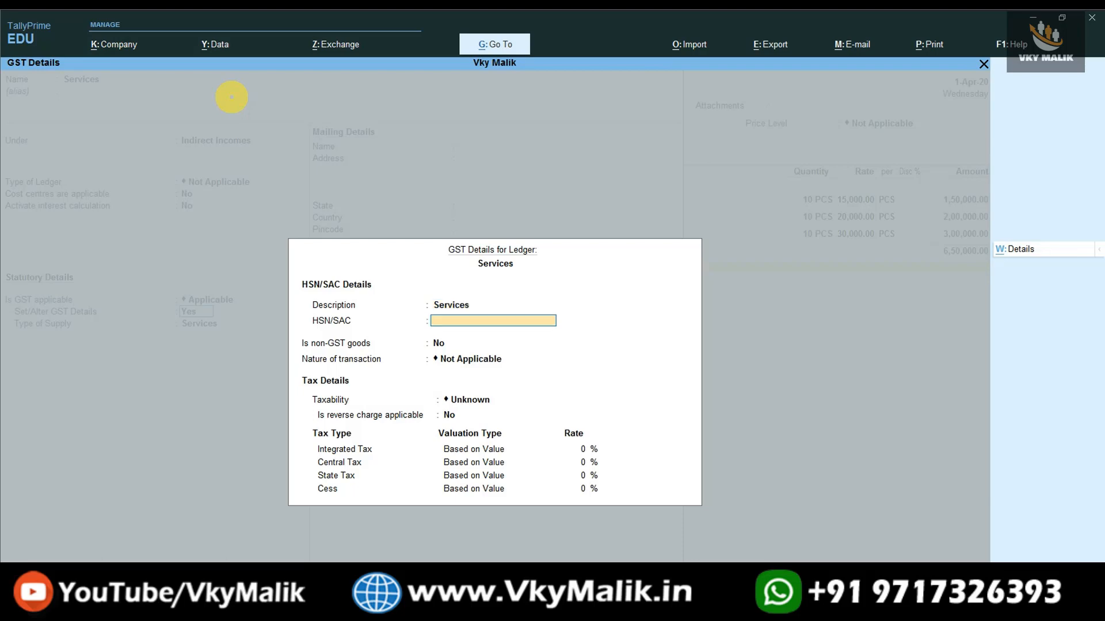
type("654656")
key("Return")
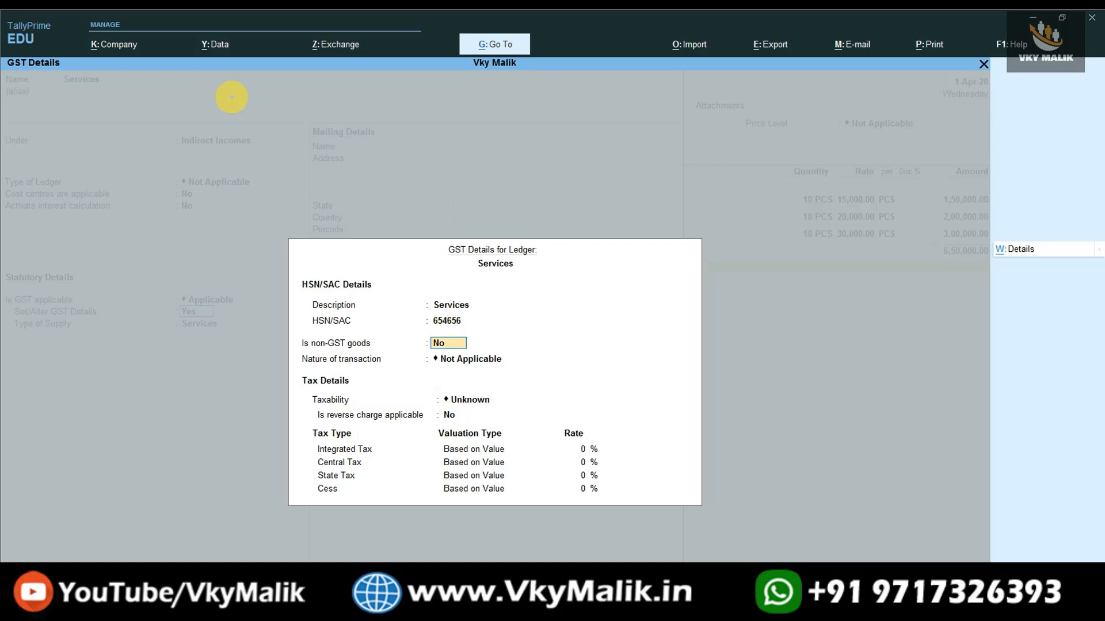
Step: Set non-GST goods to No, nature of transaction to Not Applicable, taxability to Taxable and reverse charge to No
key("Return")
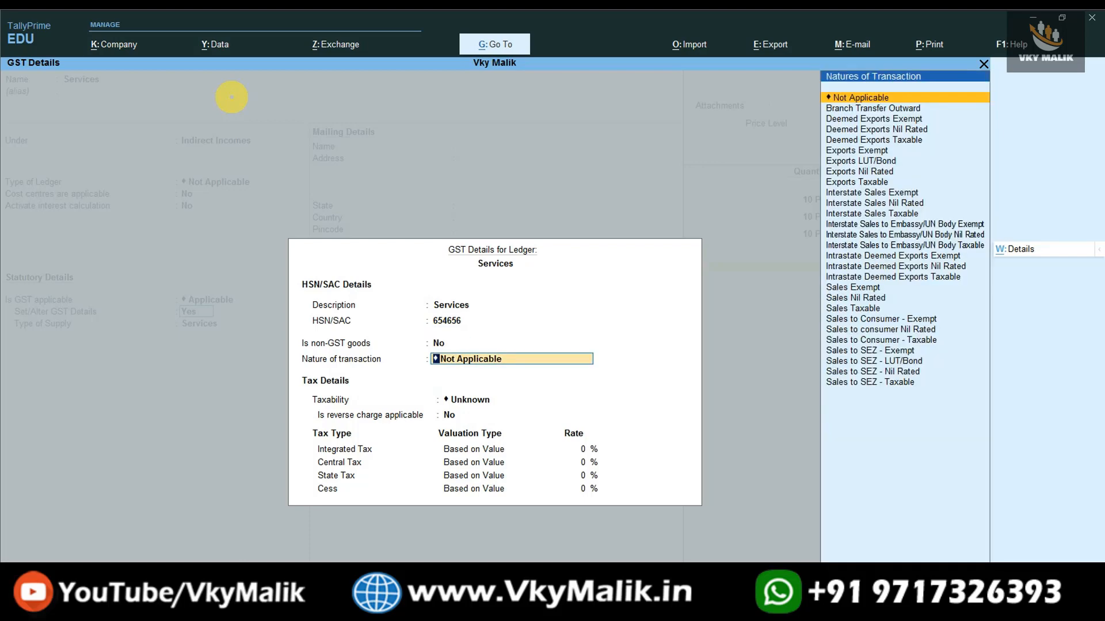
key("Return")
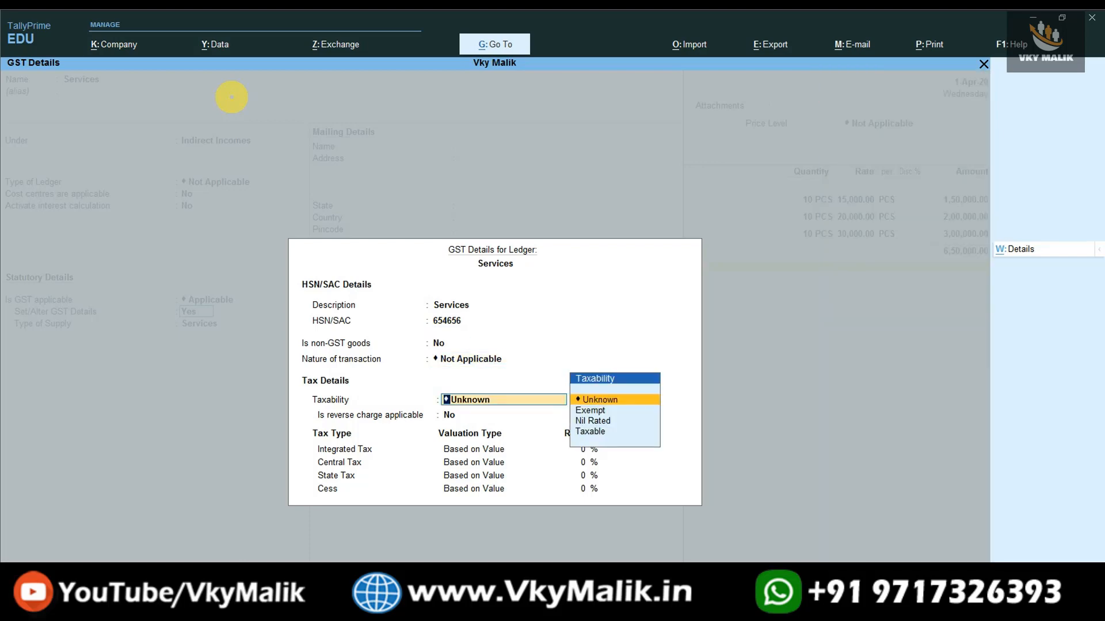
key("Down")
key("Down")
key("Down")
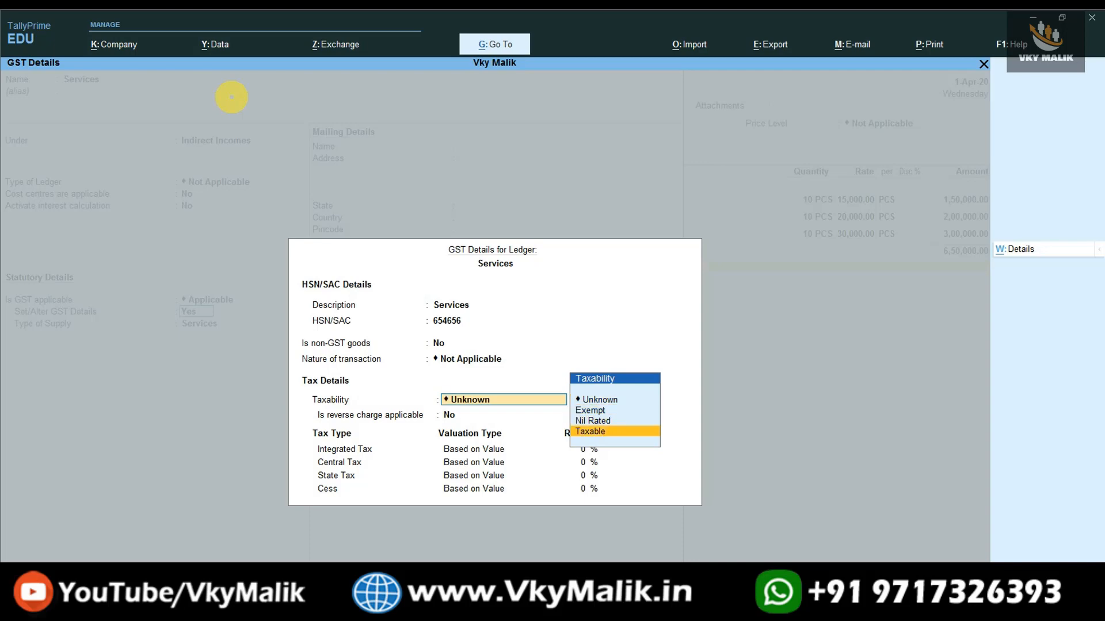
key("Return")
key("Return")
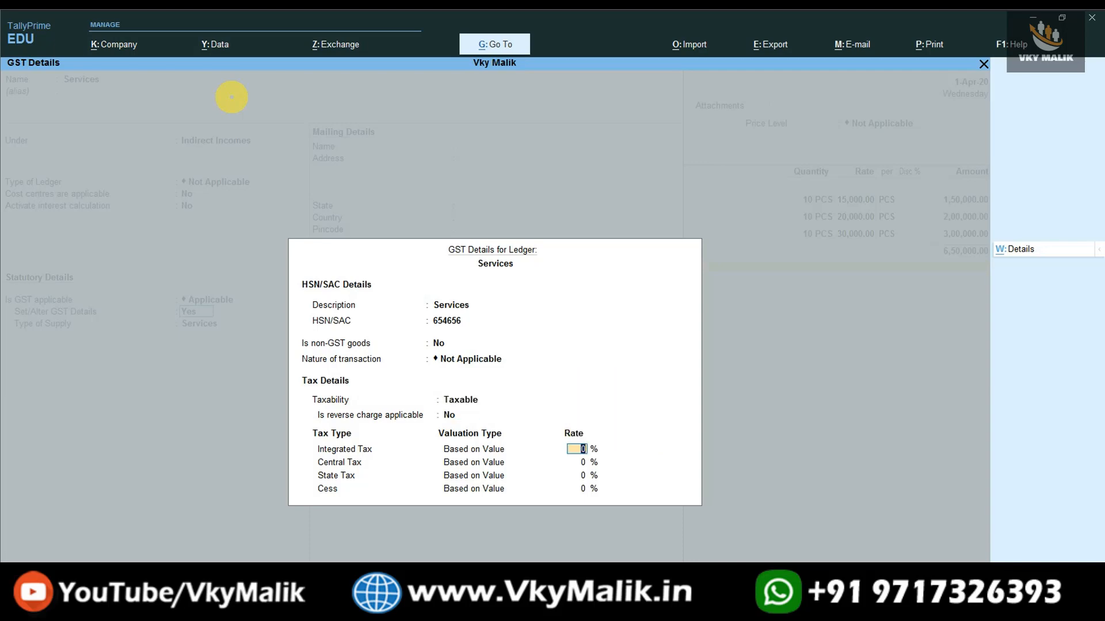
Step: Set the integrated tax rate to 12%, accept Services as the type of supply and save the ledger
type("12")
key("Return")
key("Return")
key("Return")
key("Return")
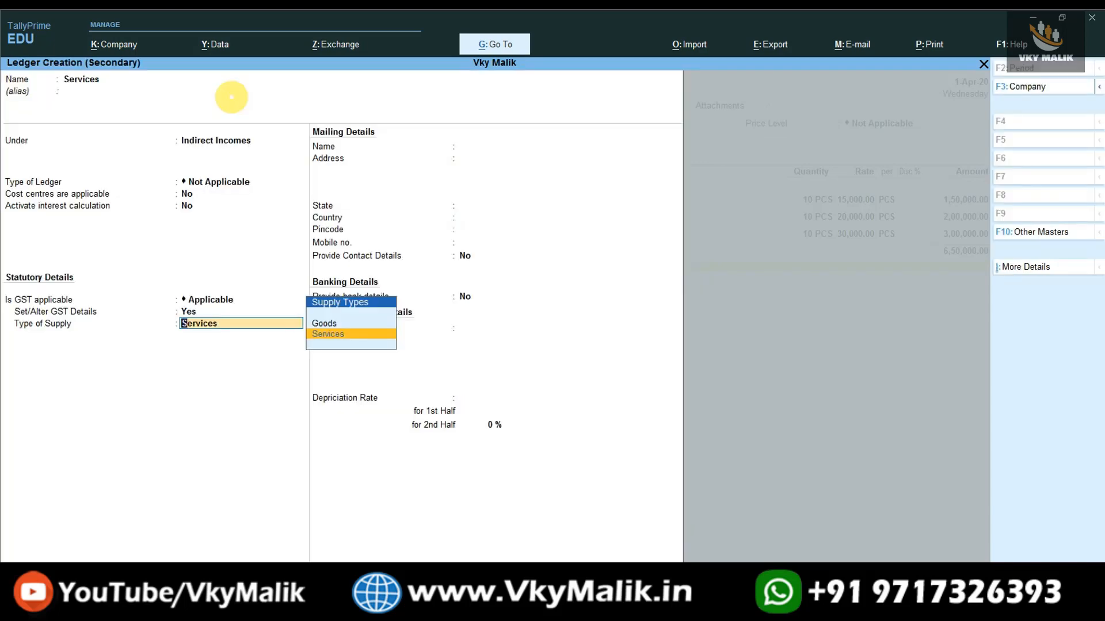
key("Return")
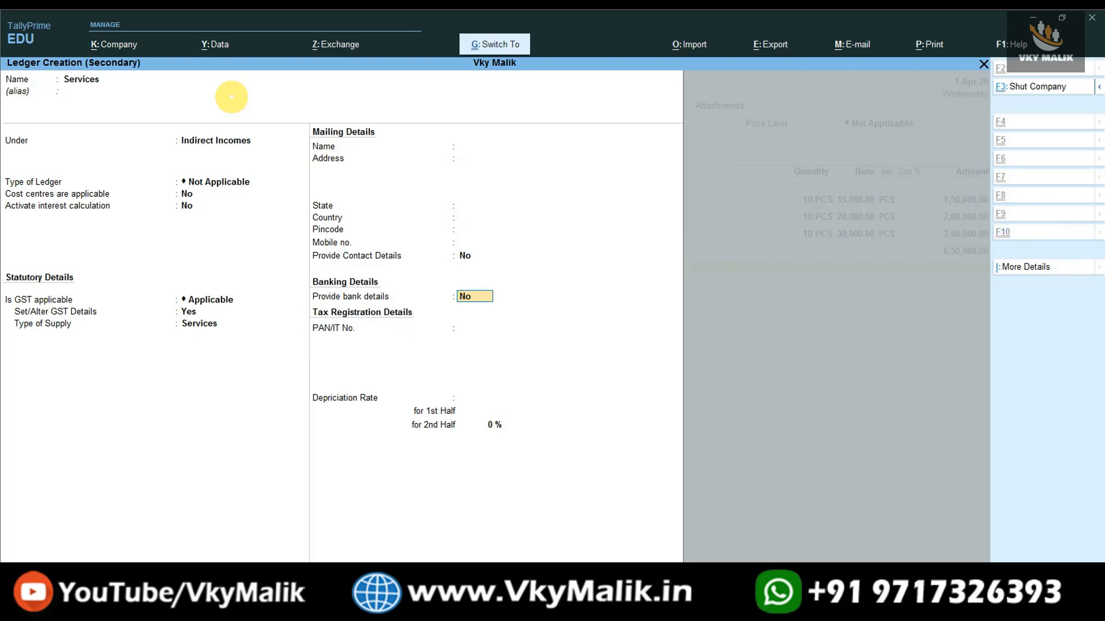
key("ctrl+a")
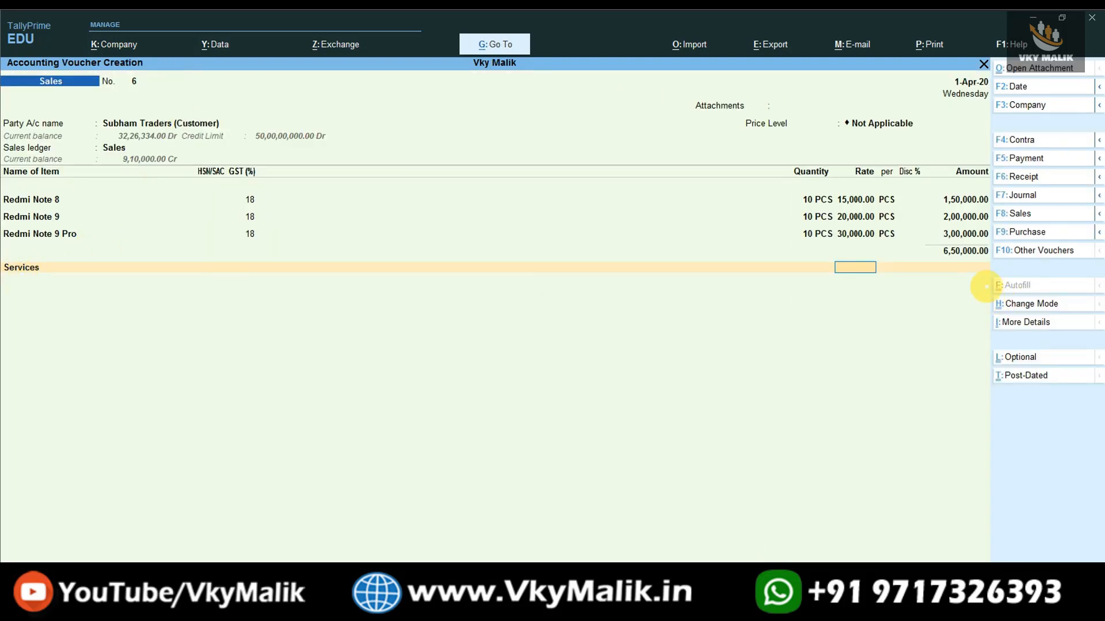
Step: Enter an amount of 25,000 for the Services line on the sales voucher, leaving its rate blank
key("Return")
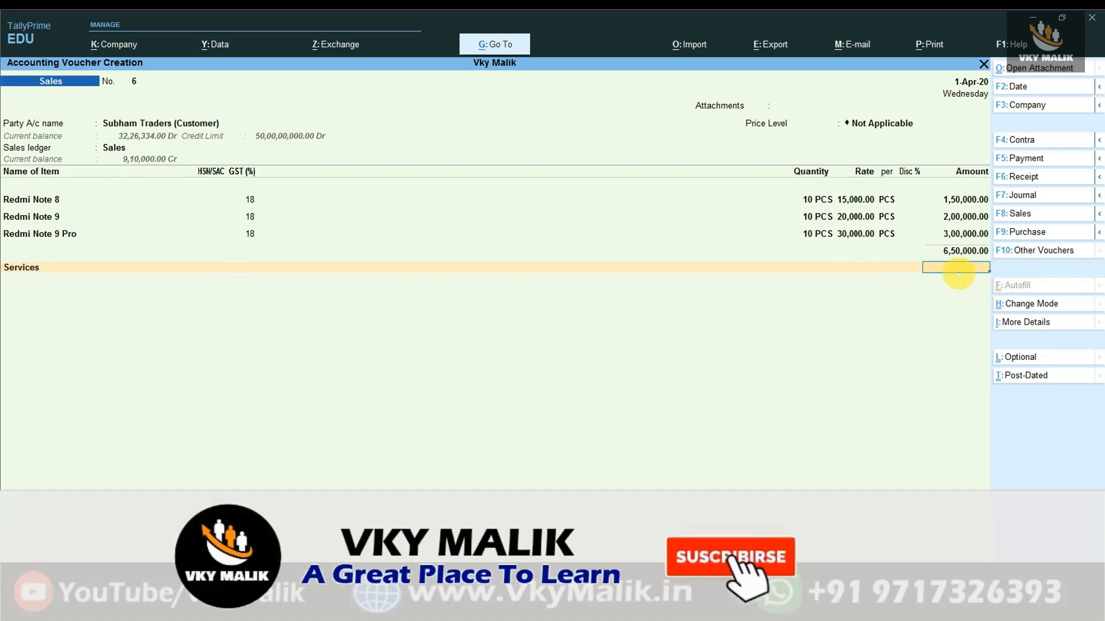
type("25000")
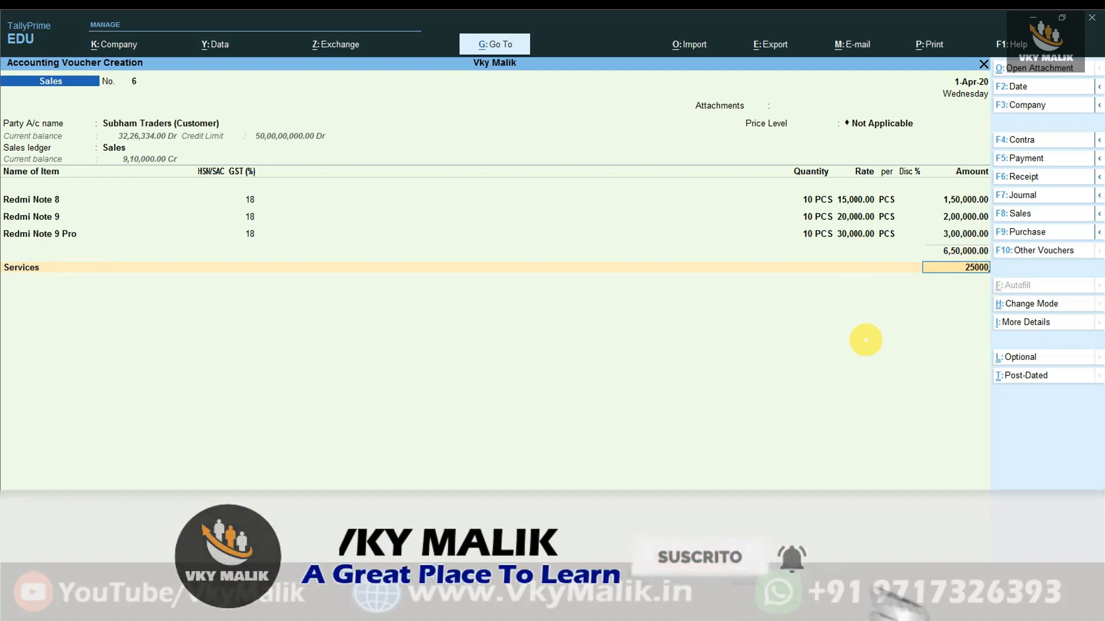
key("Return")
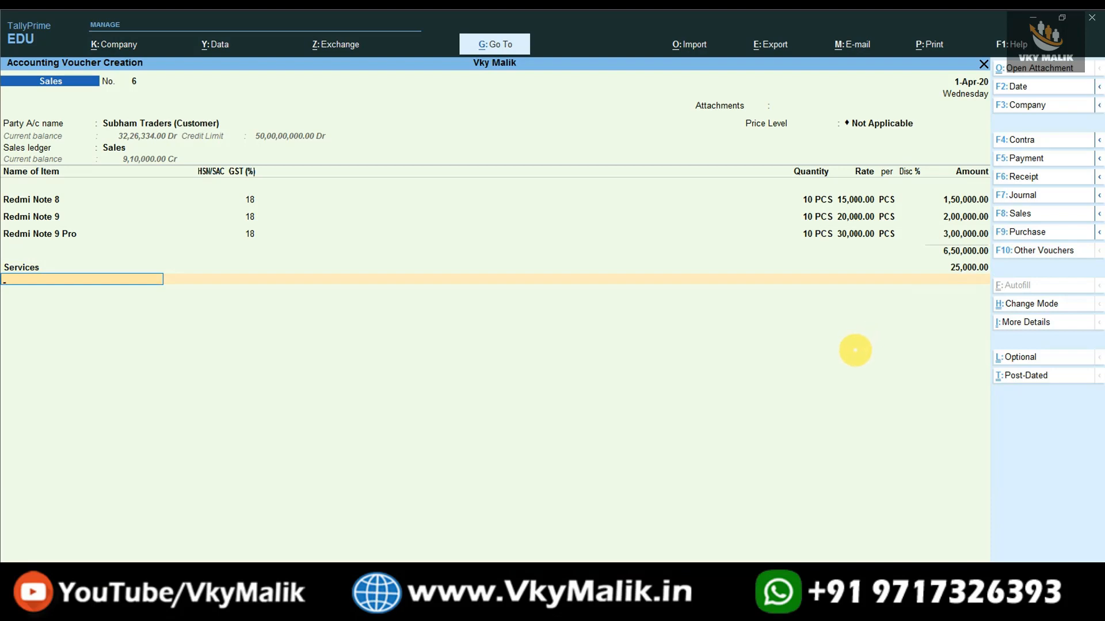
key("Return")
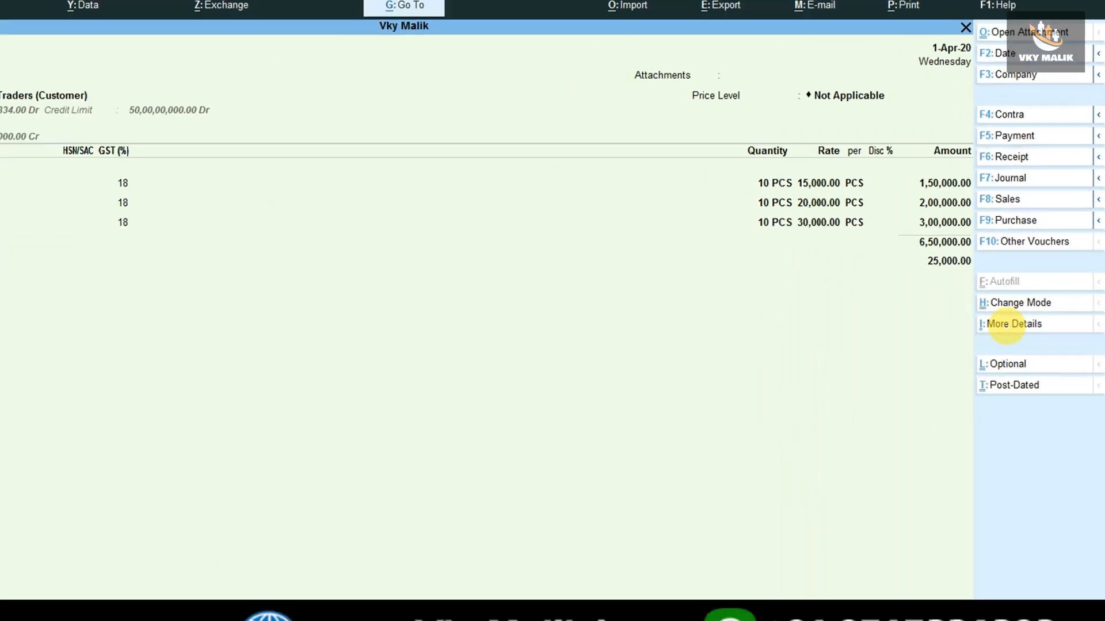
Step: Examine the voucher's detailed GST tax analysis for the Redmi items and Services, and return to the voucher
left_click(1006, 324)
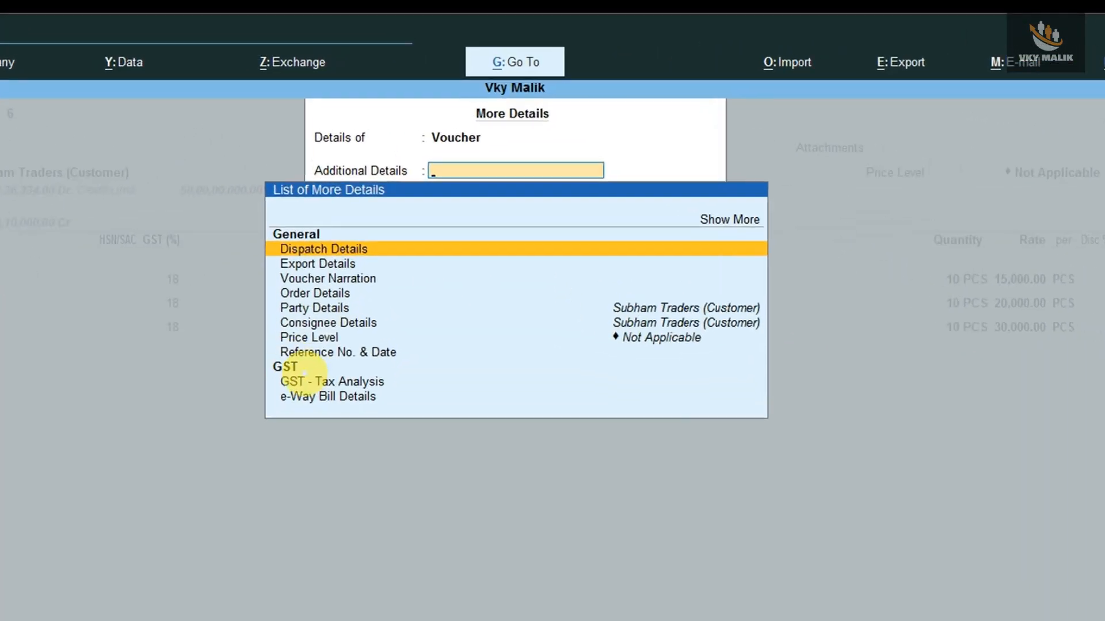
left_click(310, 381)
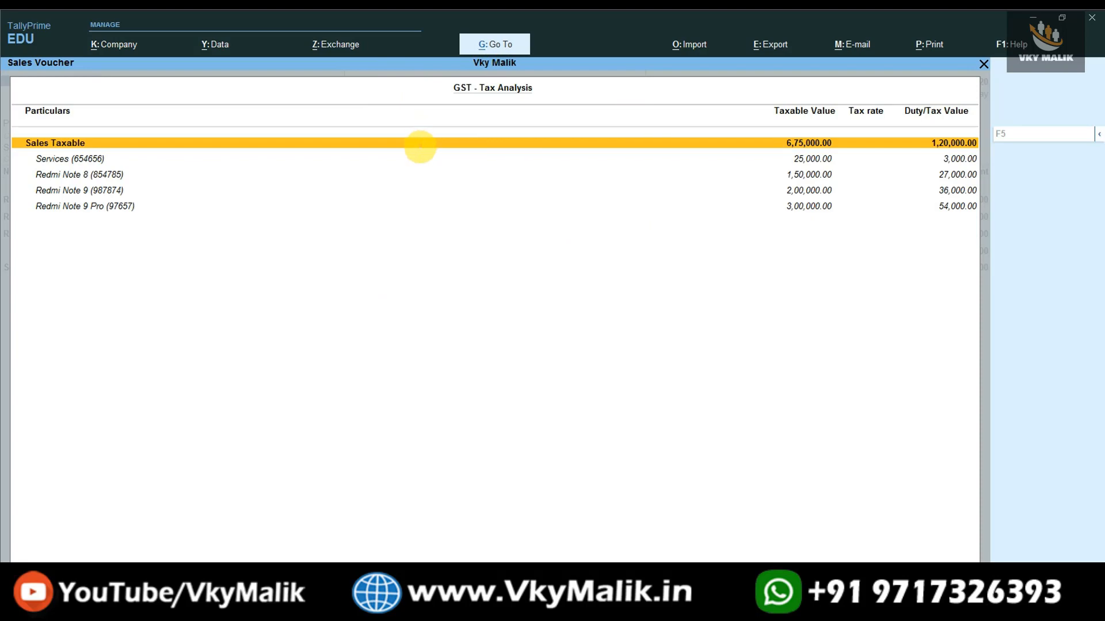
key("alt+F5")
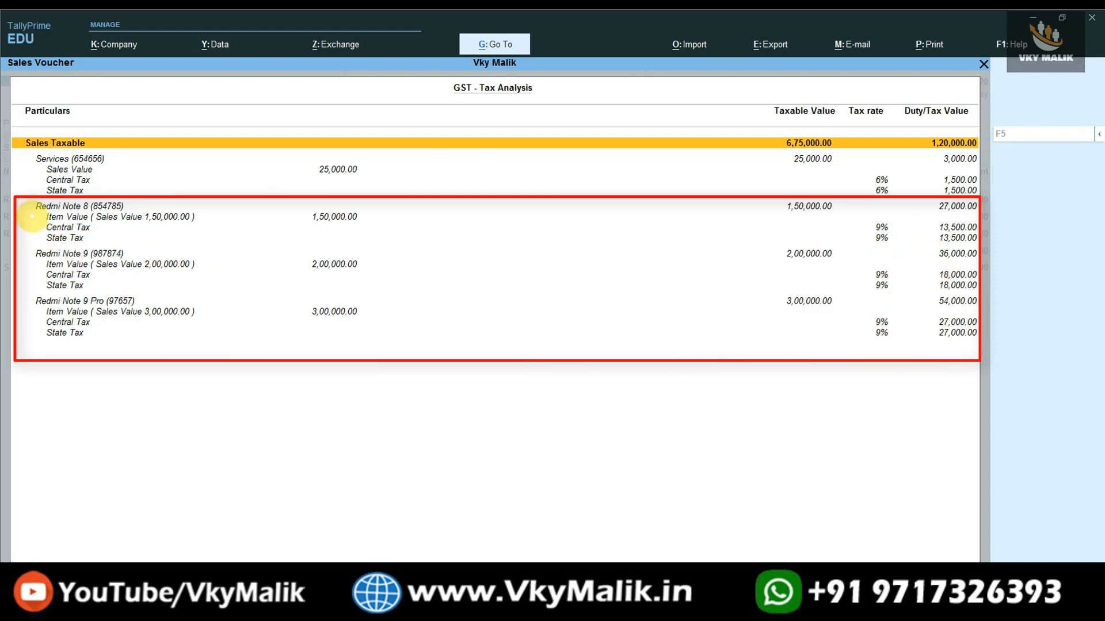
left_click(50, 208)
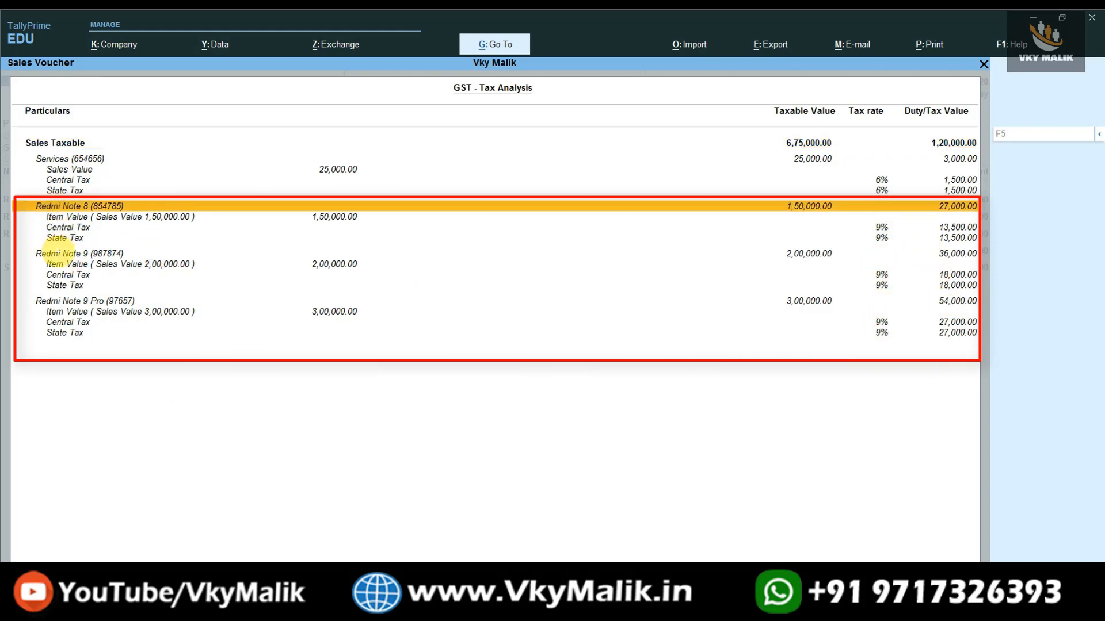
left_click(59, 253)
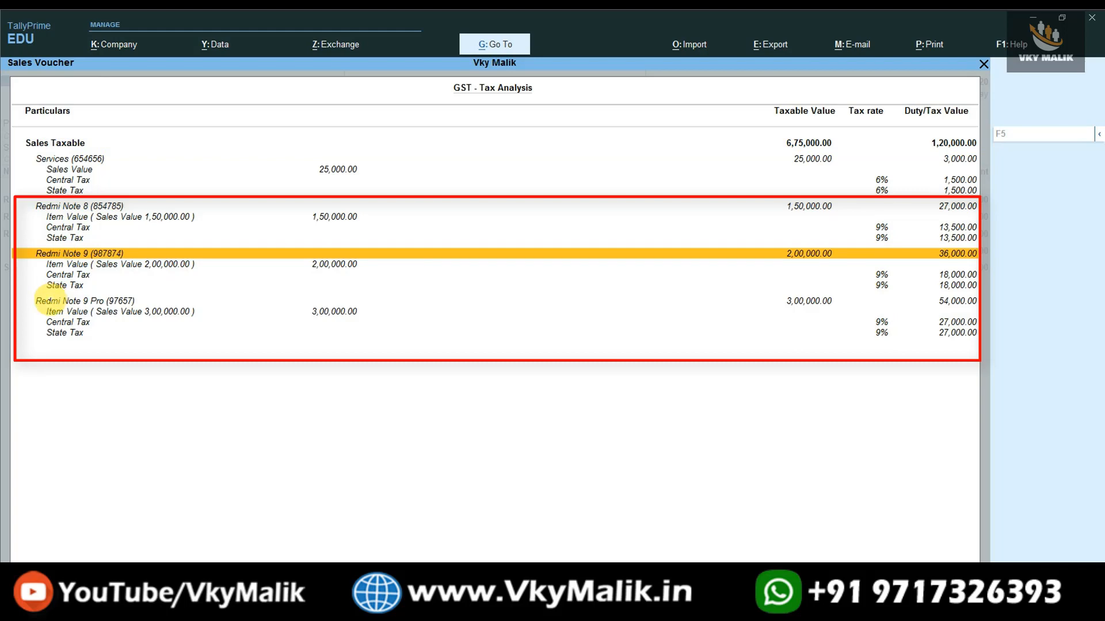
left_click(51, 300)
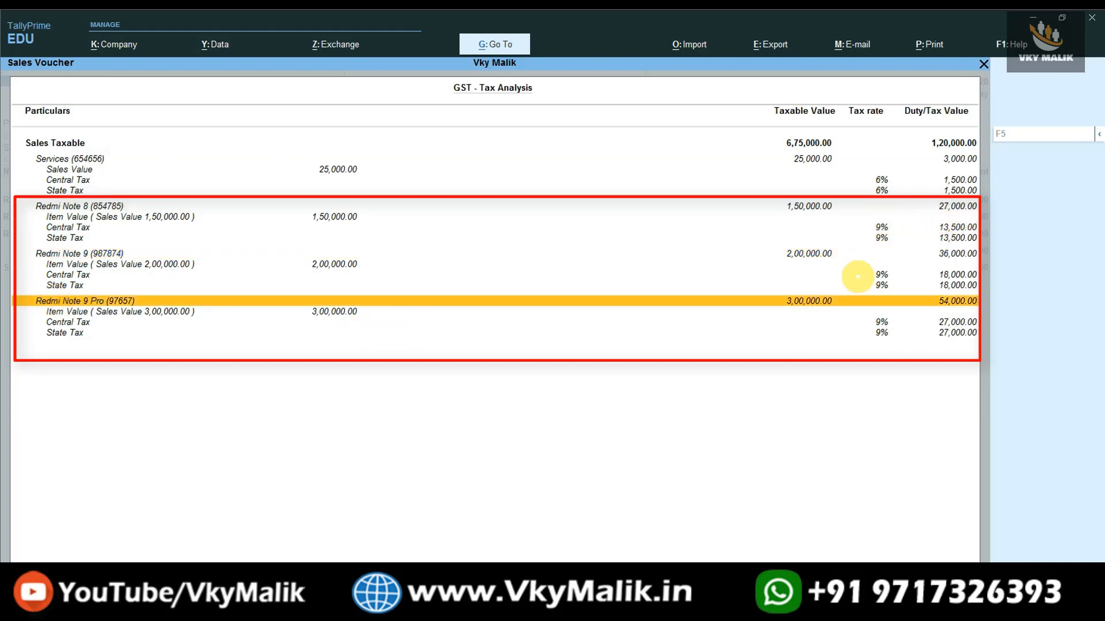
left_click(92, 160)
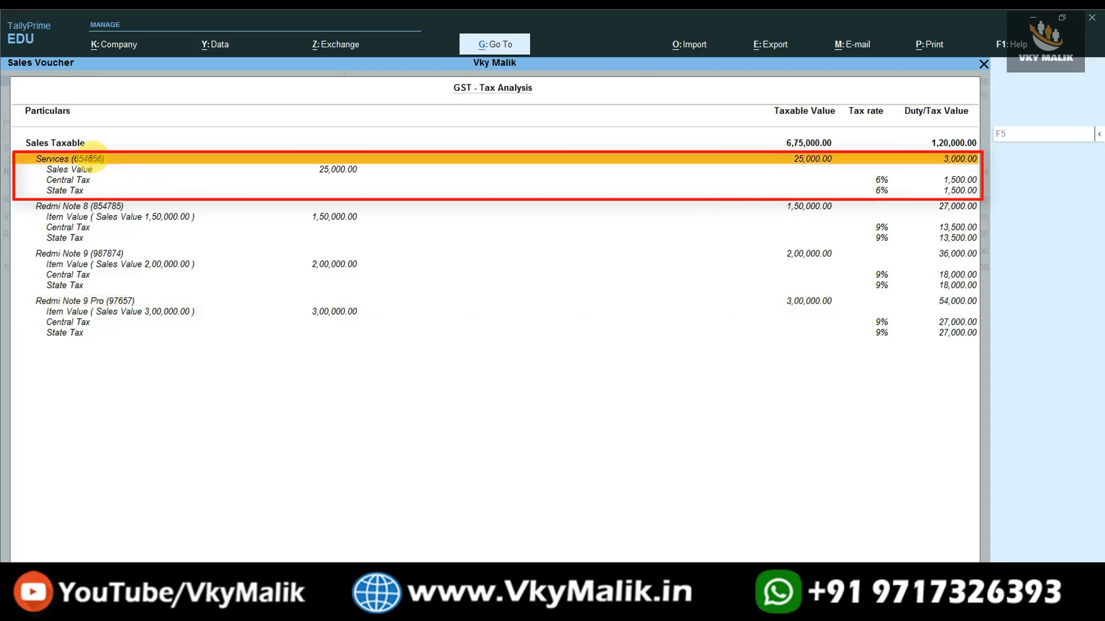
left_click(902, 179)
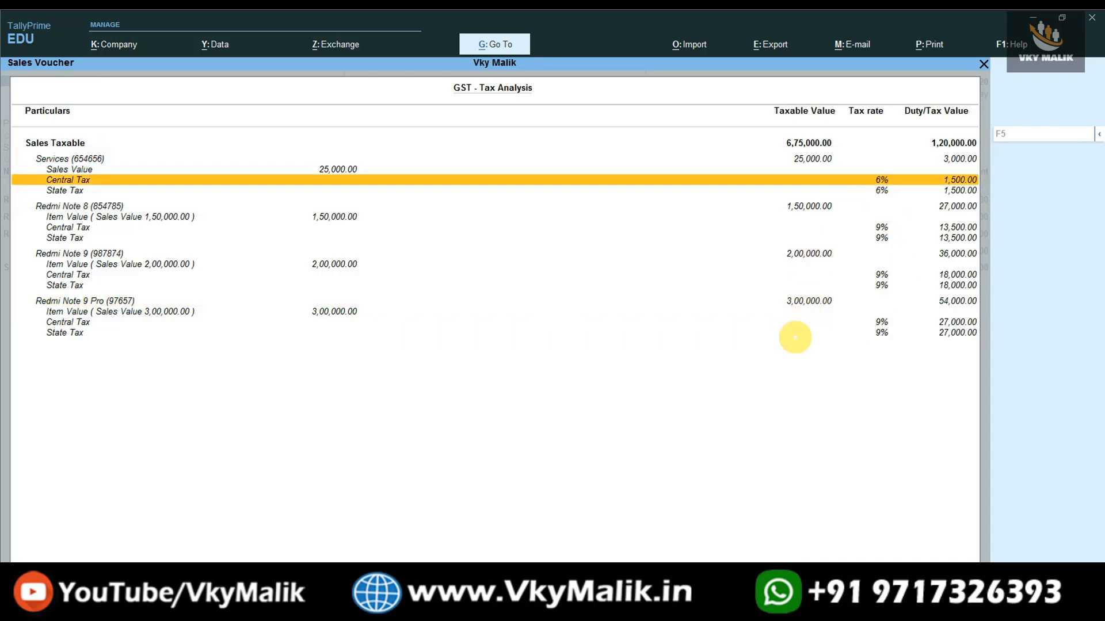
key("Escape")
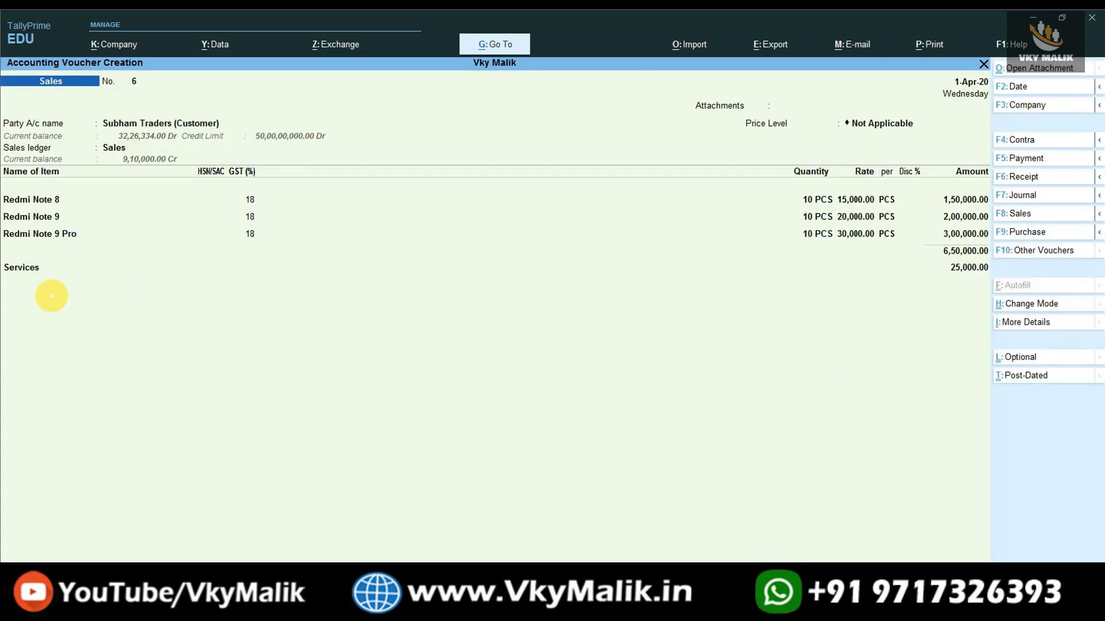
Step: Create a ledger named CGST under Duties & Taxes from the line below Services
left_click(964, 268)
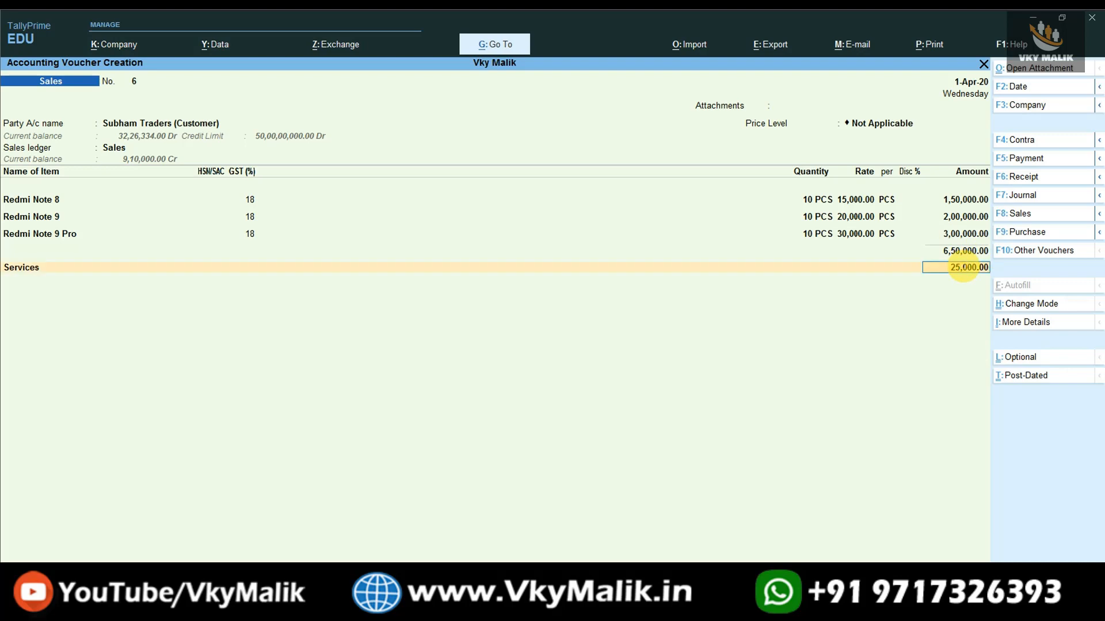
key("Return")
key("alt+c")
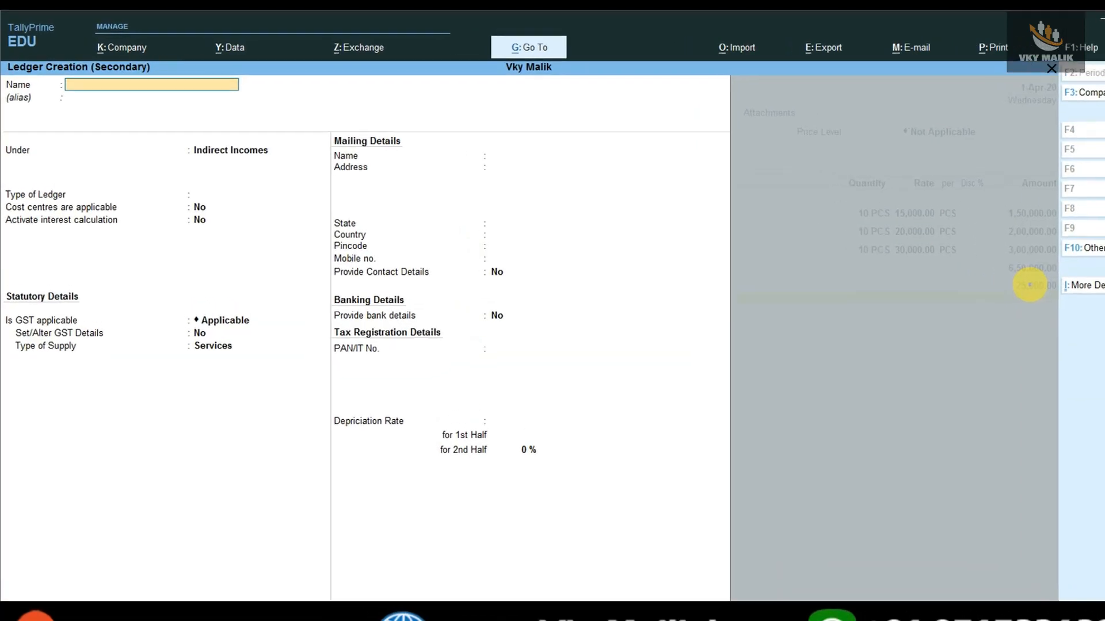
type("CGST")
key("Return")
key("Return")
type("D")
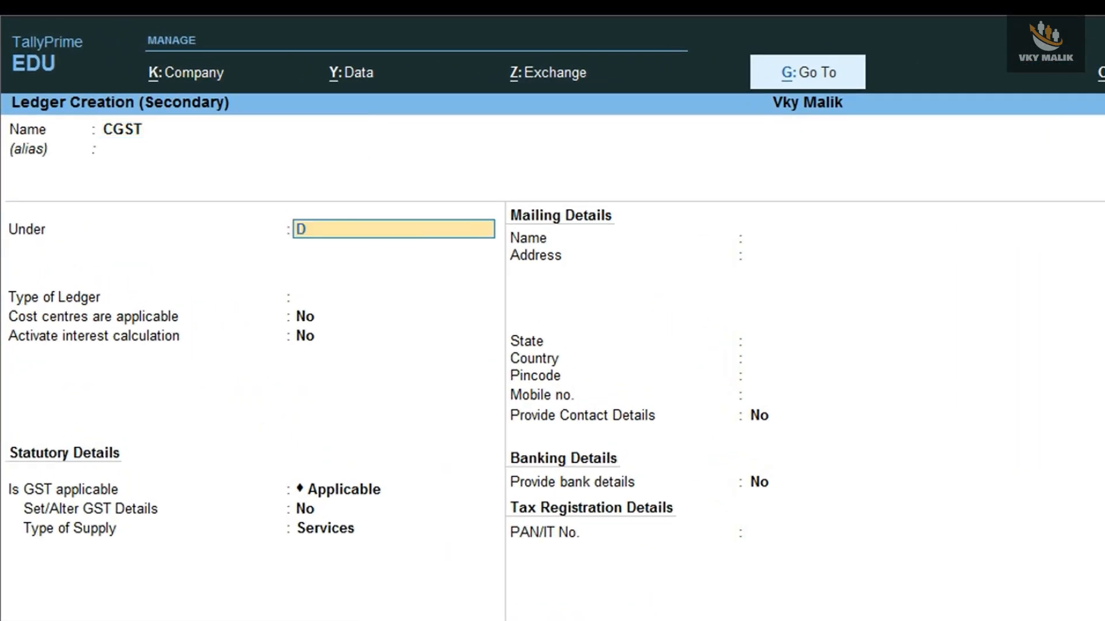
type("U")
key("Return")
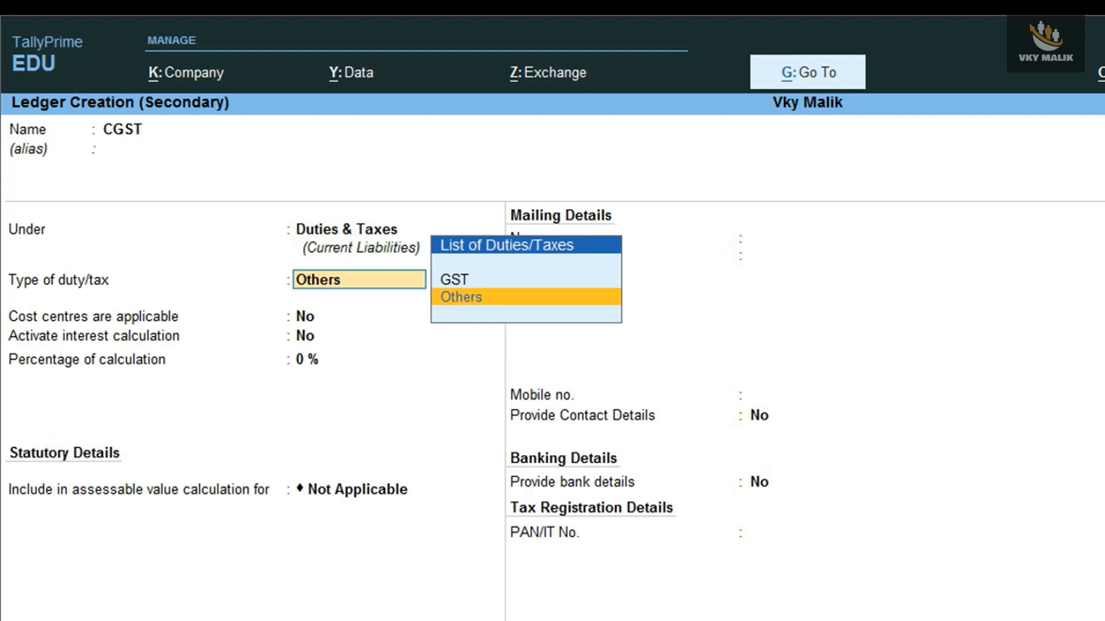
Step: Set the CGST ledger's duty type to GST and tax type to Central Tax, save it and accept its calculated voucher amount
type("G")
key("Return")
type("CEN")
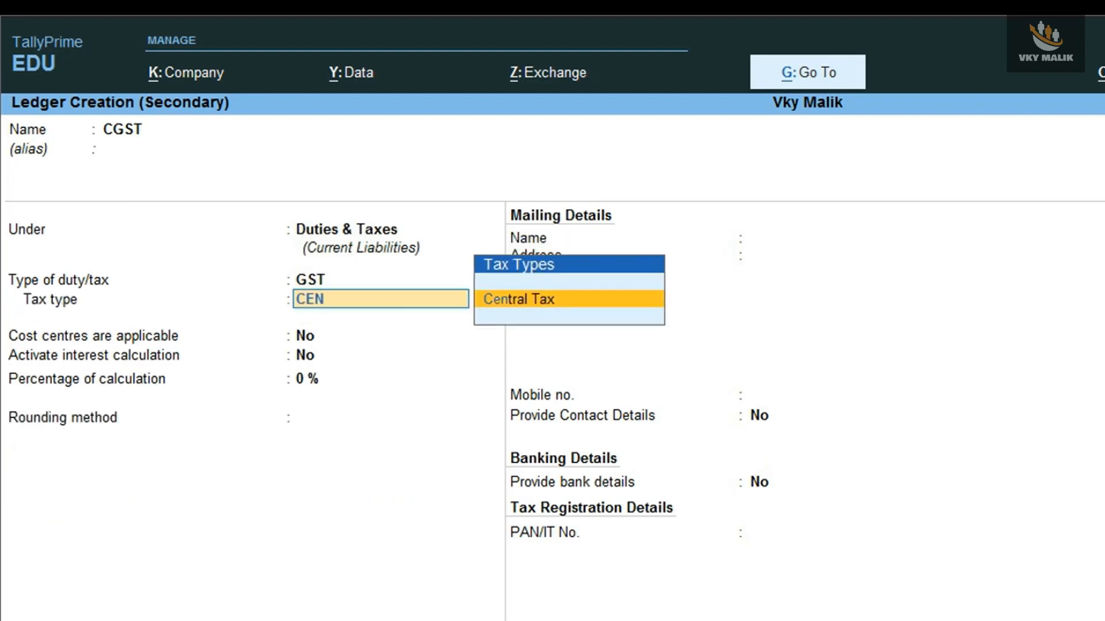
key("Return")
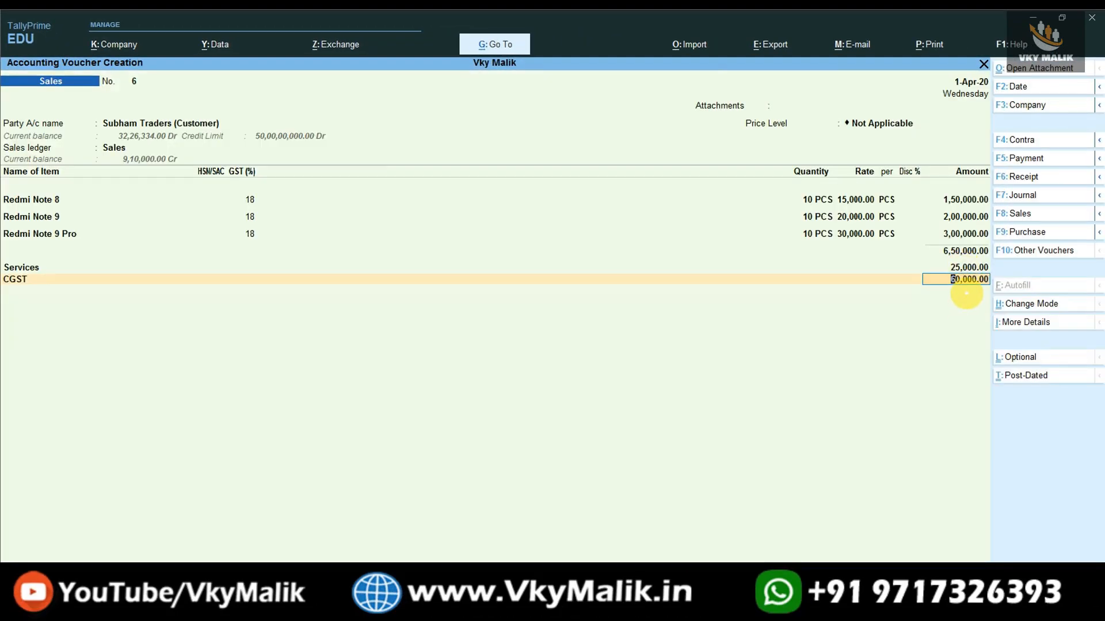
key("Return")
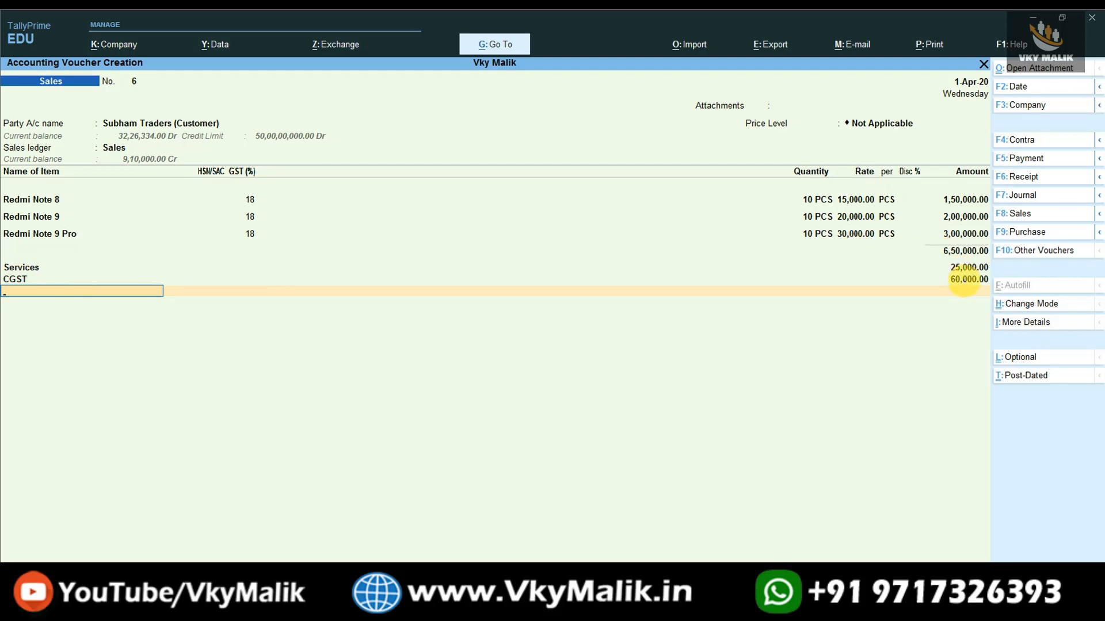
Step: Begin creating another new ledger from the voucher line below CGST
key("alt+c")
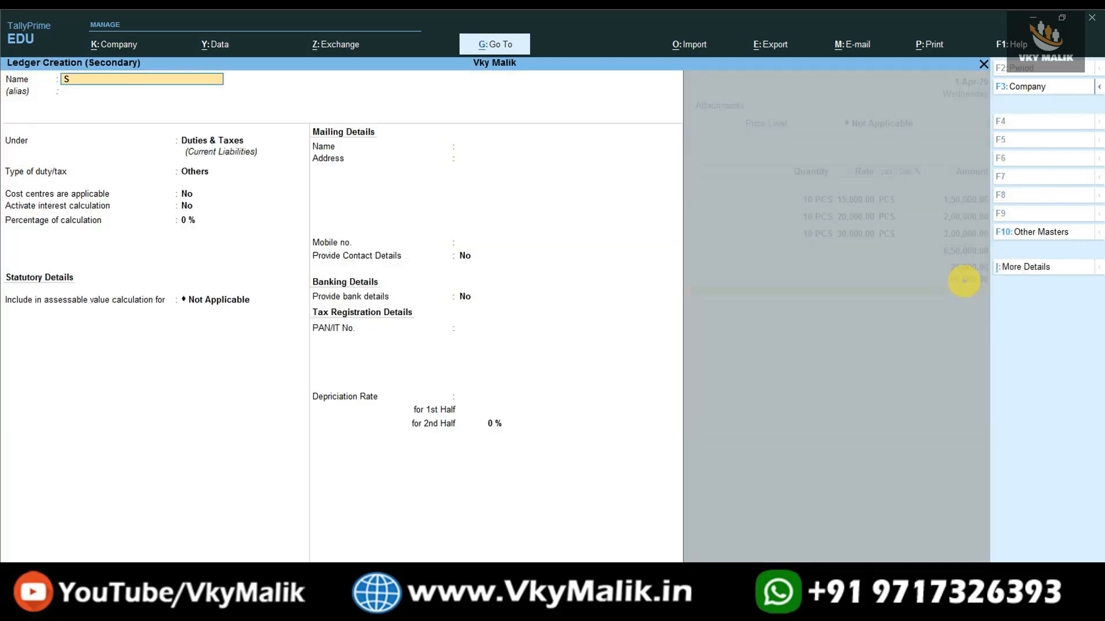